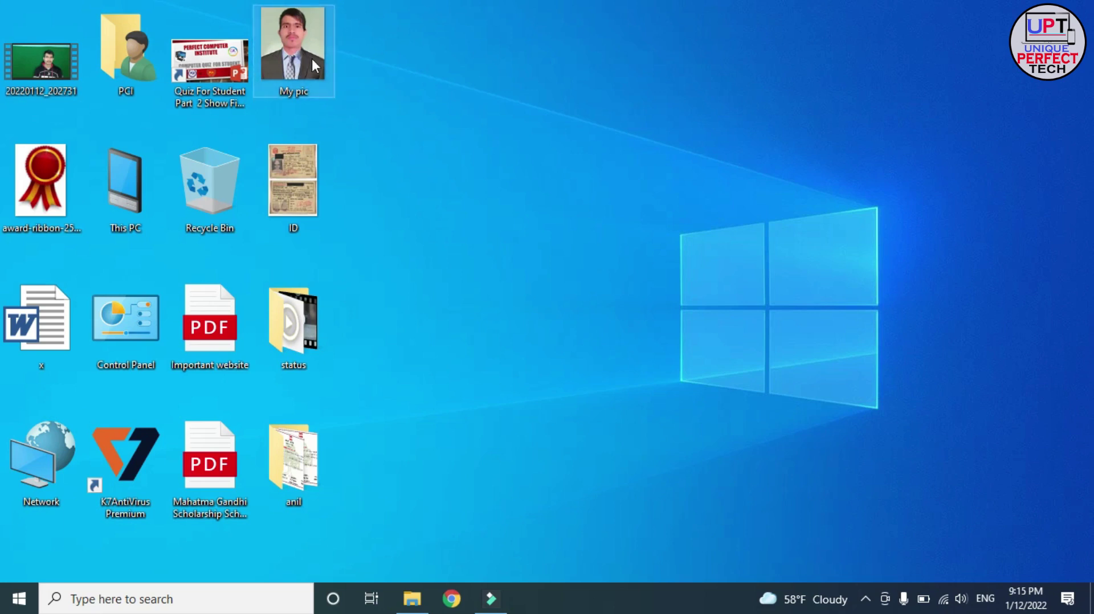
Step: Check the My pic photo's file size in its Properties window
{"action": "right_click", "coordinate": [292, 71]}
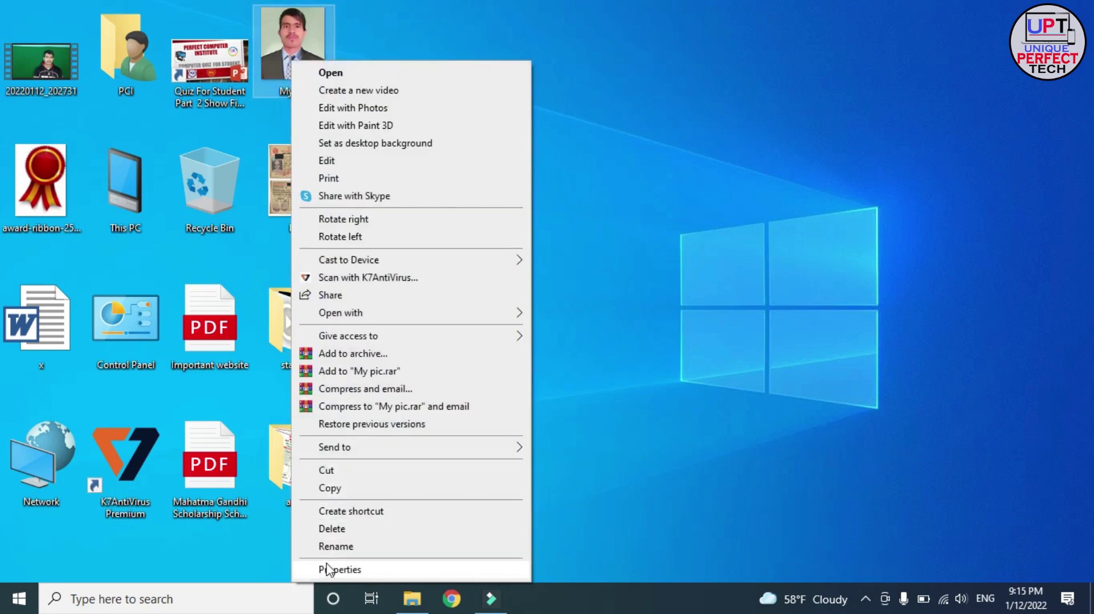
{"action": "left_click", "coordinate": [337, 570]}
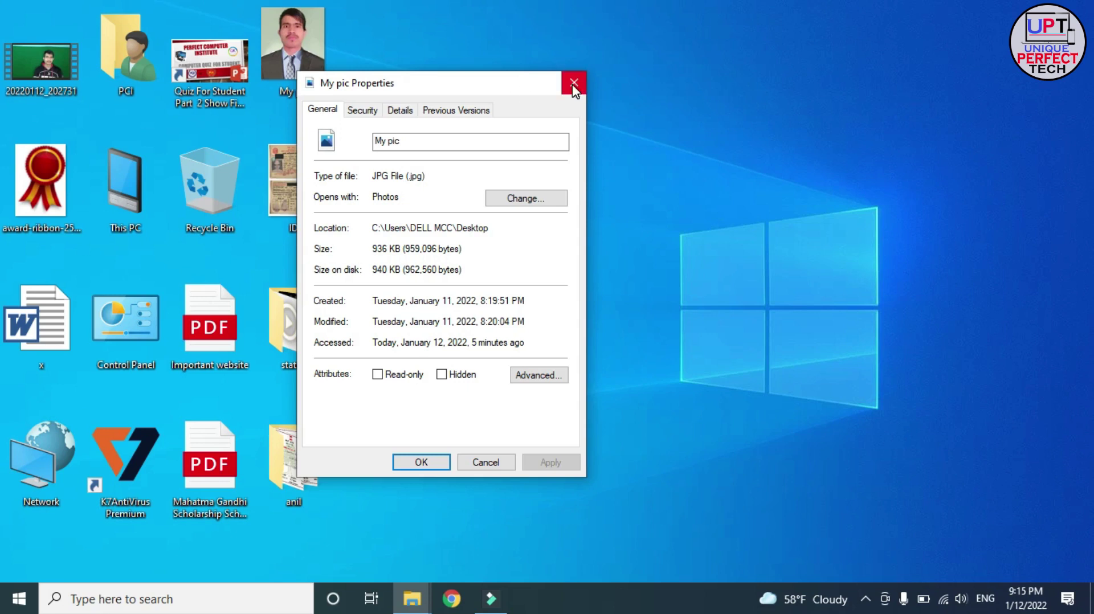
{"action": "left_click", "coordinate": [574, 86]}
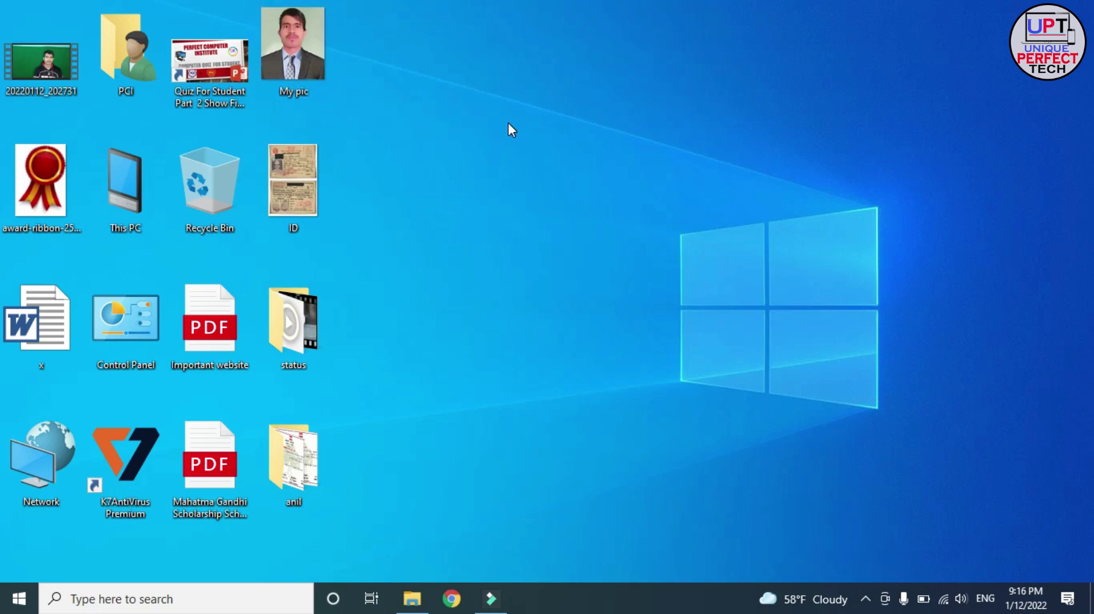
Step: Launch Paint from a Start menu search for 'pain' to get a blank canvas
{"action": "left_click", "coordinate": [23, 599]}
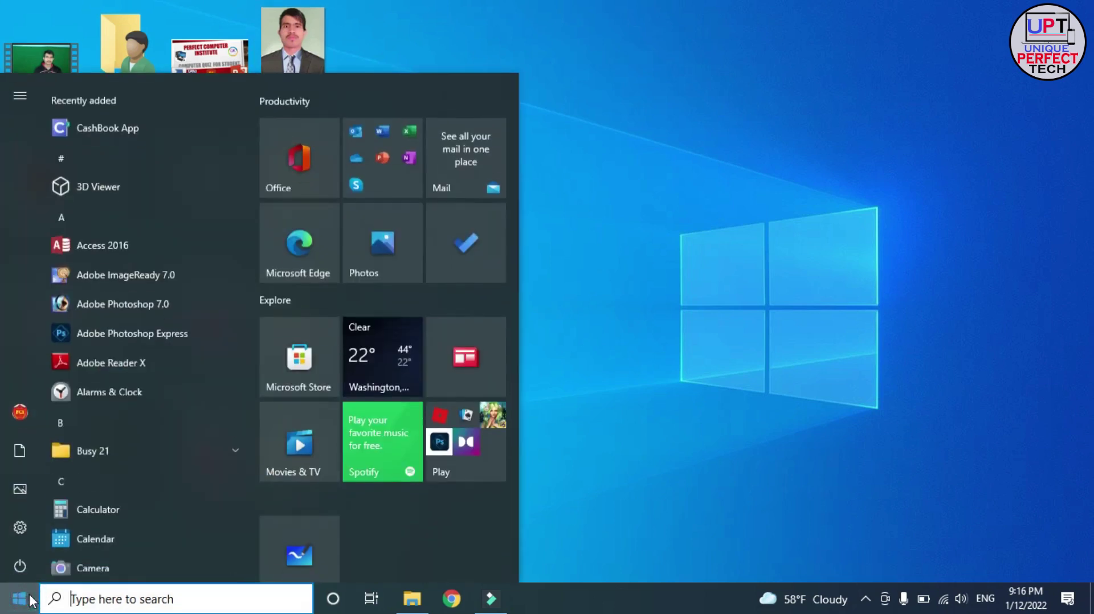
{"action": "type", "text": "p"}
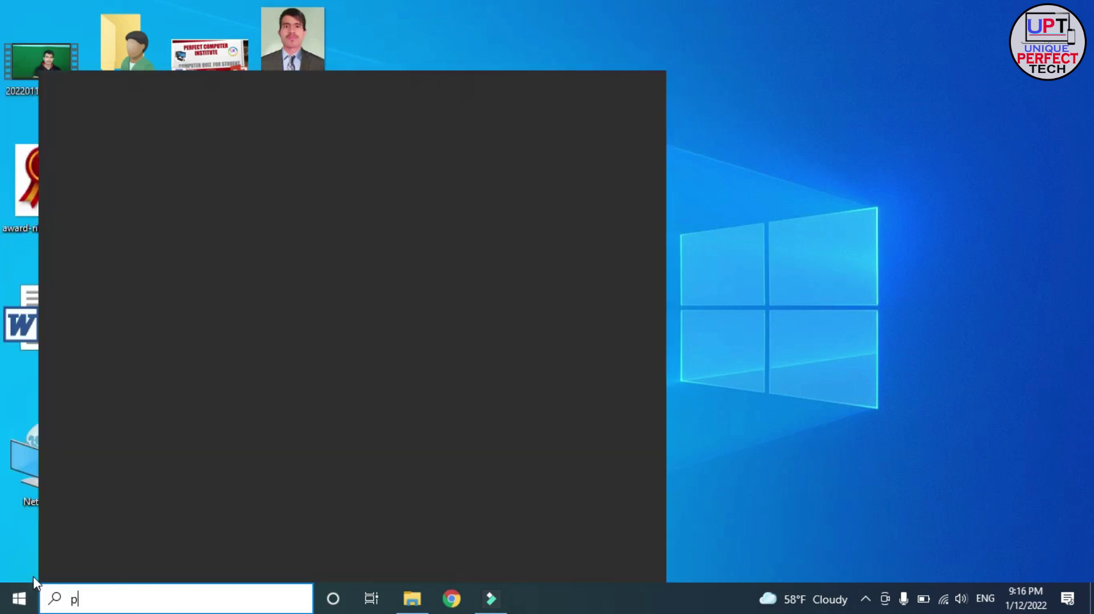
{"action": "type", "text": "aint"}
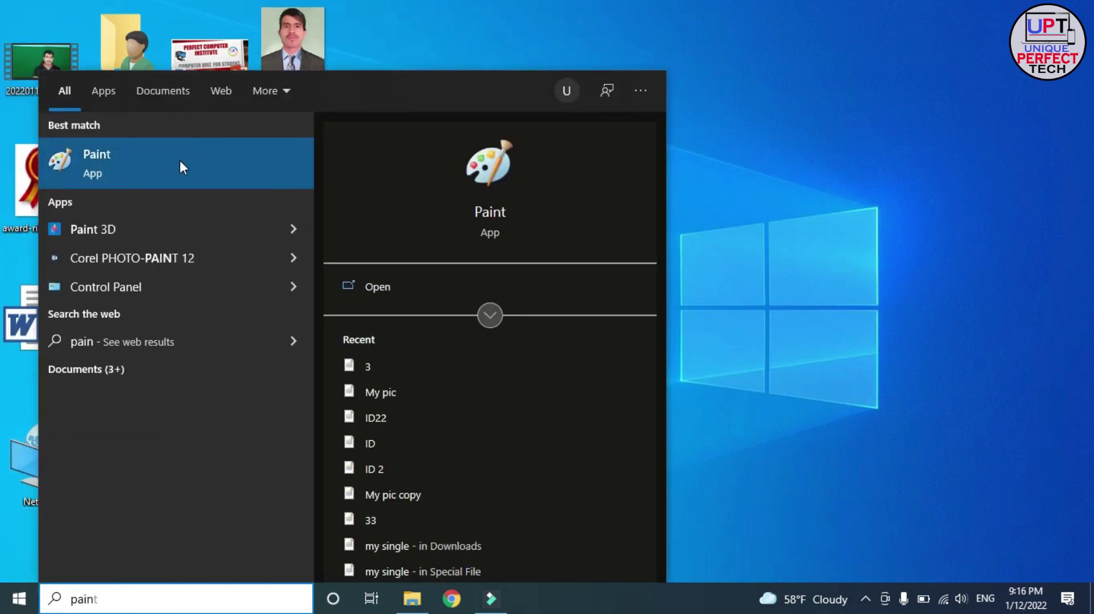
{"action": "left_click", "coordinate": [180, 159]}
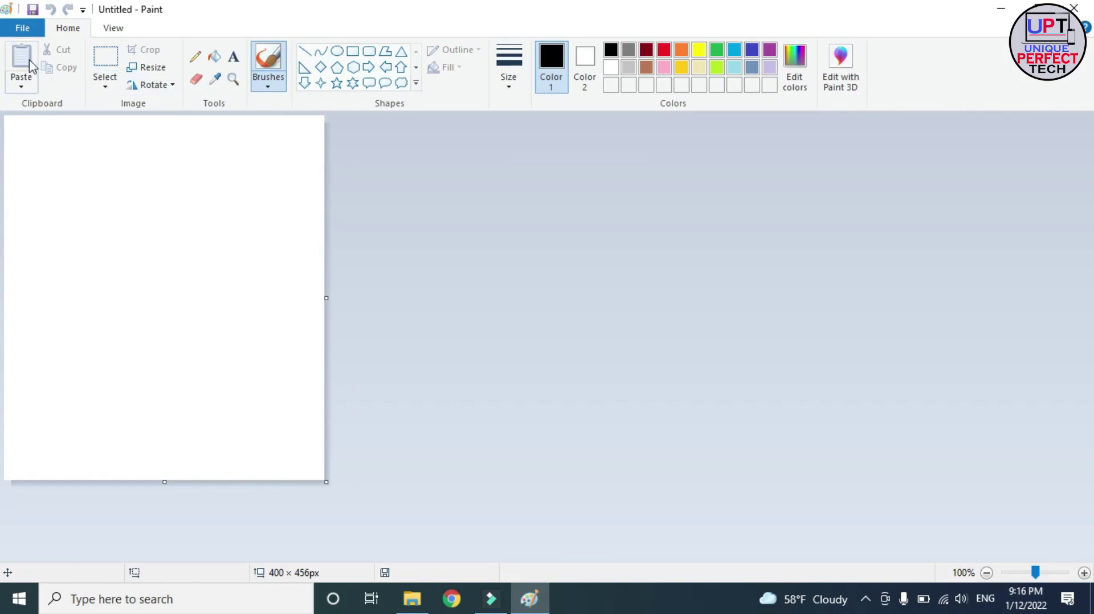
Step: Paste the My pic photo from the Desktop into Paint using Paste from
{"action": "left_click", "coordinate": [25, 91]}
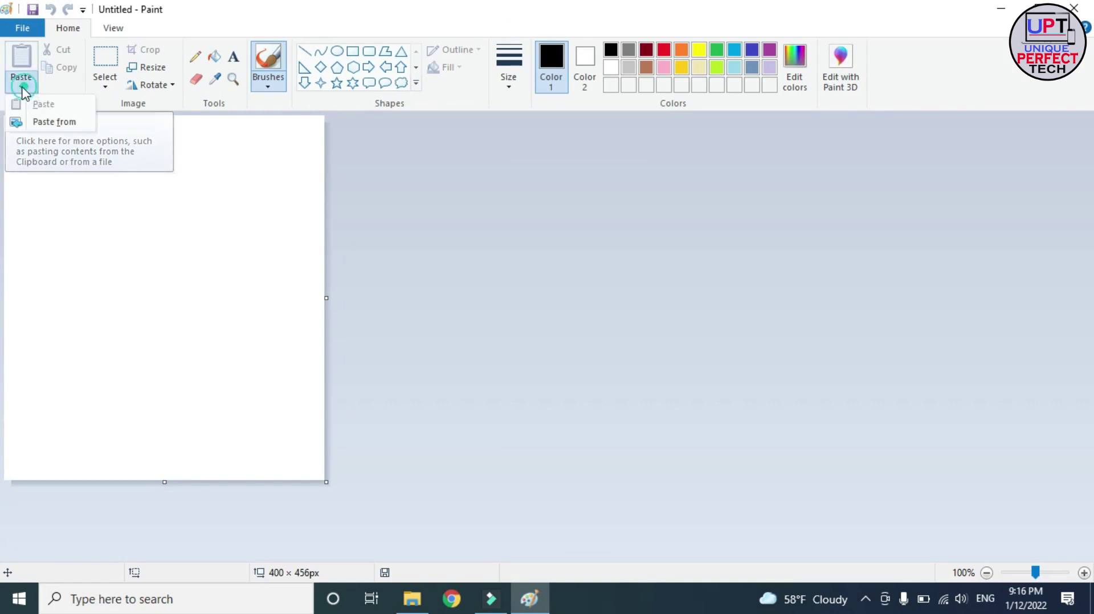
{"action": "left_click", "coordinate": [59, 122]}
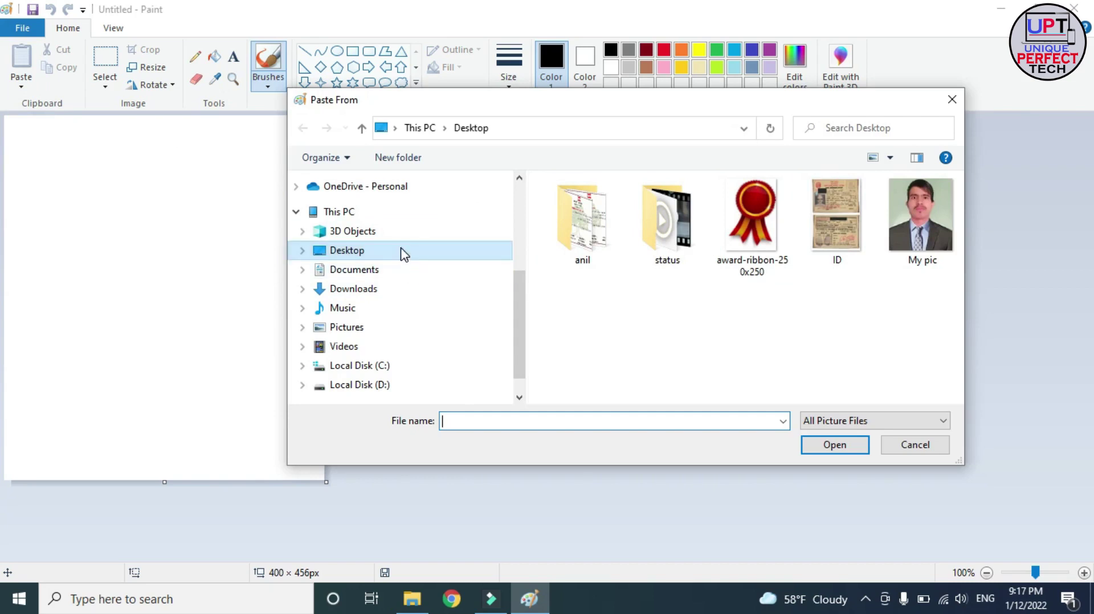
{"action": "left_click", "coordinate": [918, 217]}
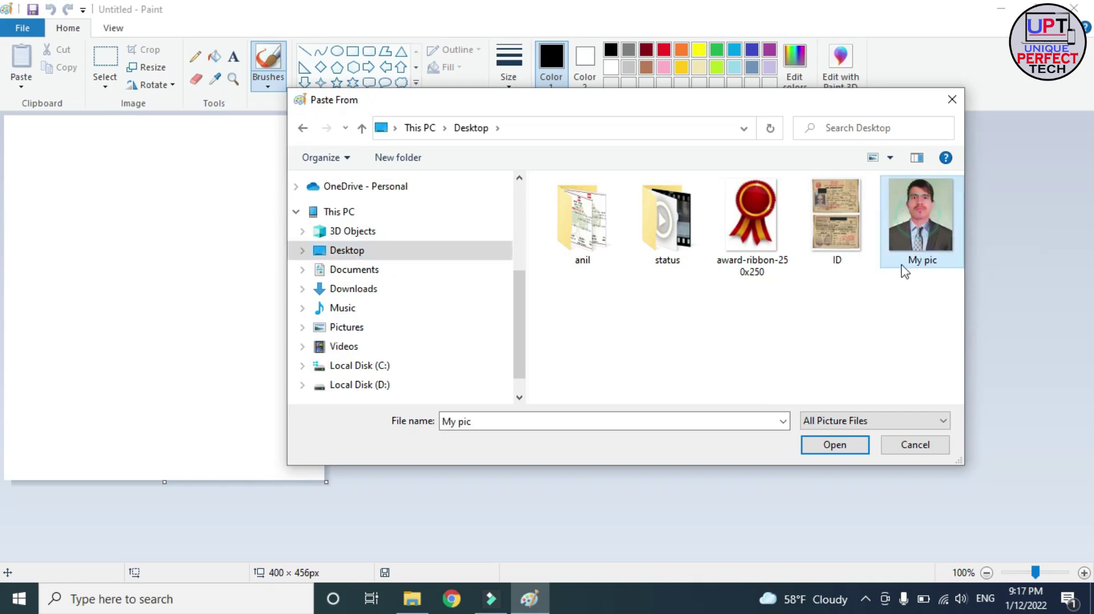
{"action": "left_click", "coordinate": [836, 446]}
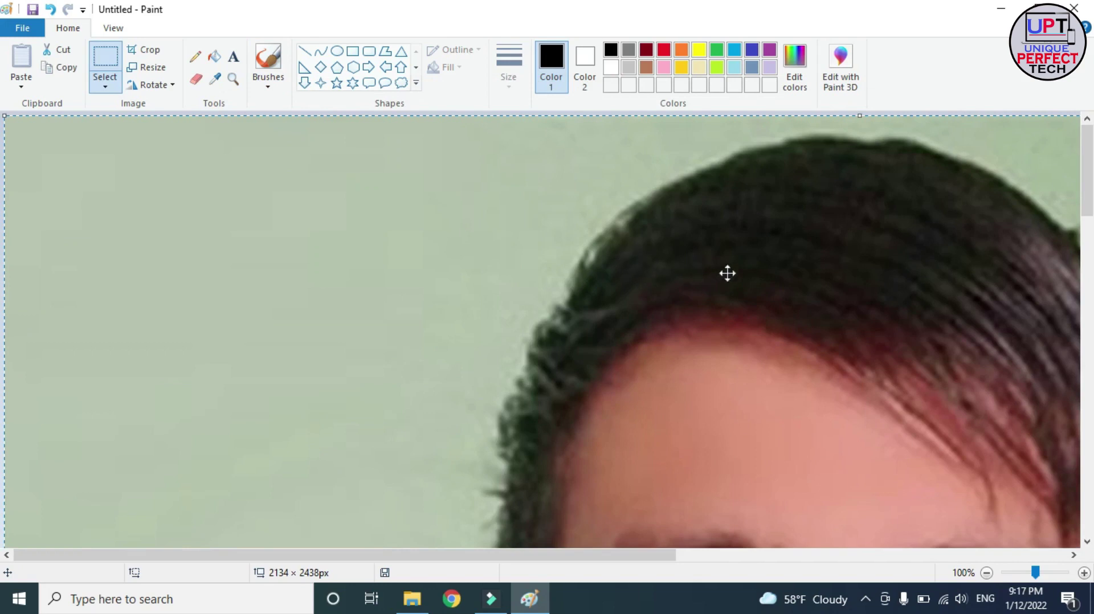
Step: Zoom out to view the whole portrait and bring up the Resize and Skew dialog
{"action": "left_click", "coordinate": [986, 573]}
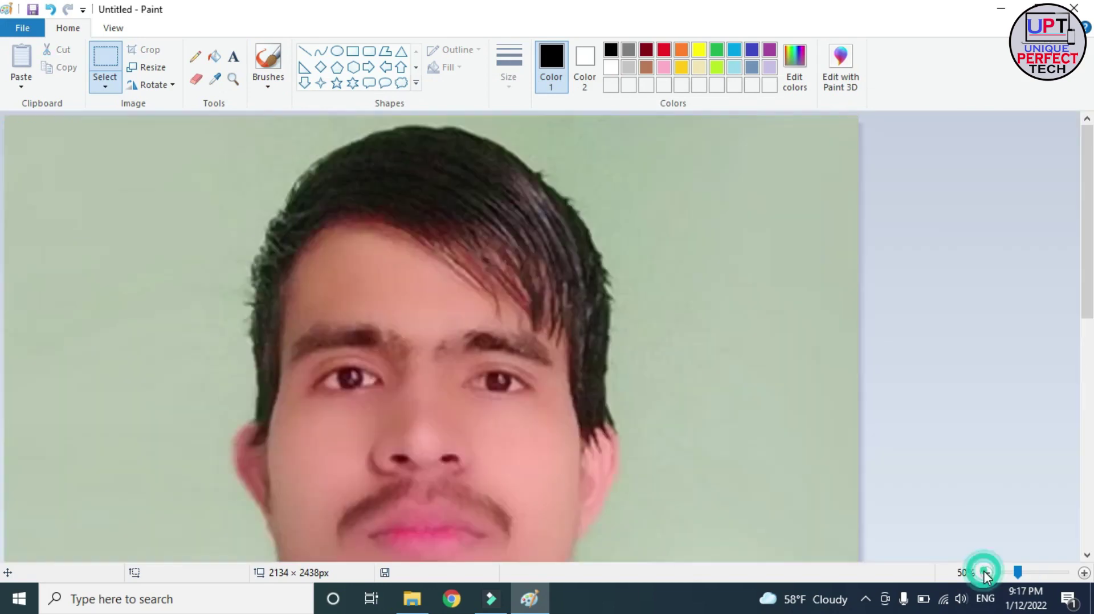
{"action": "left_click", "coordinate": [986, 572]}
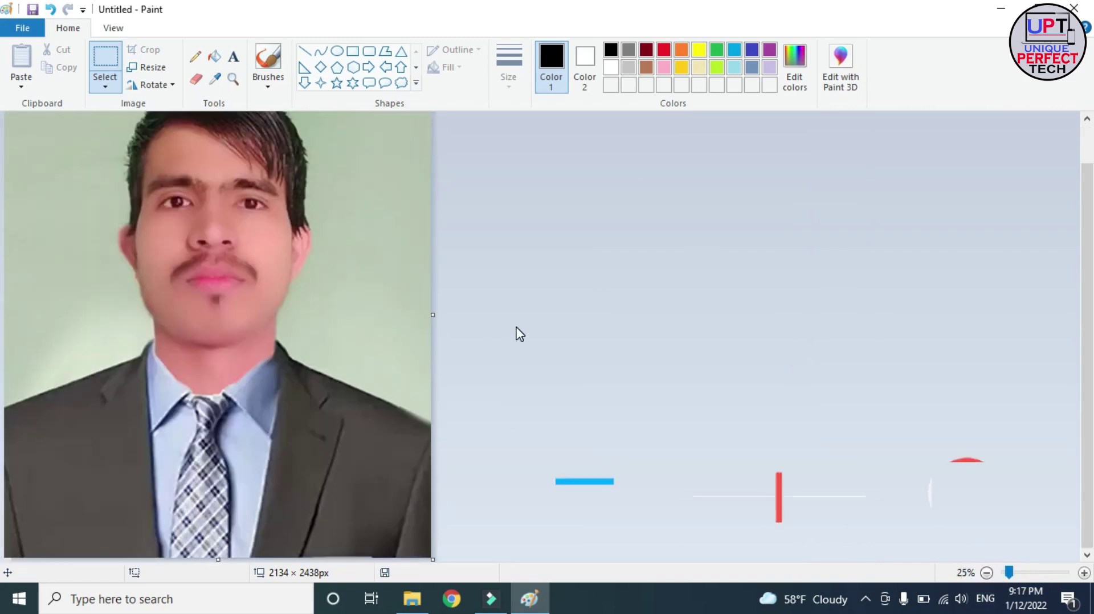
{"action": "scroll", "coordinate": [516, 334], "scroll_direction": "up", "scroll_amount": 1}
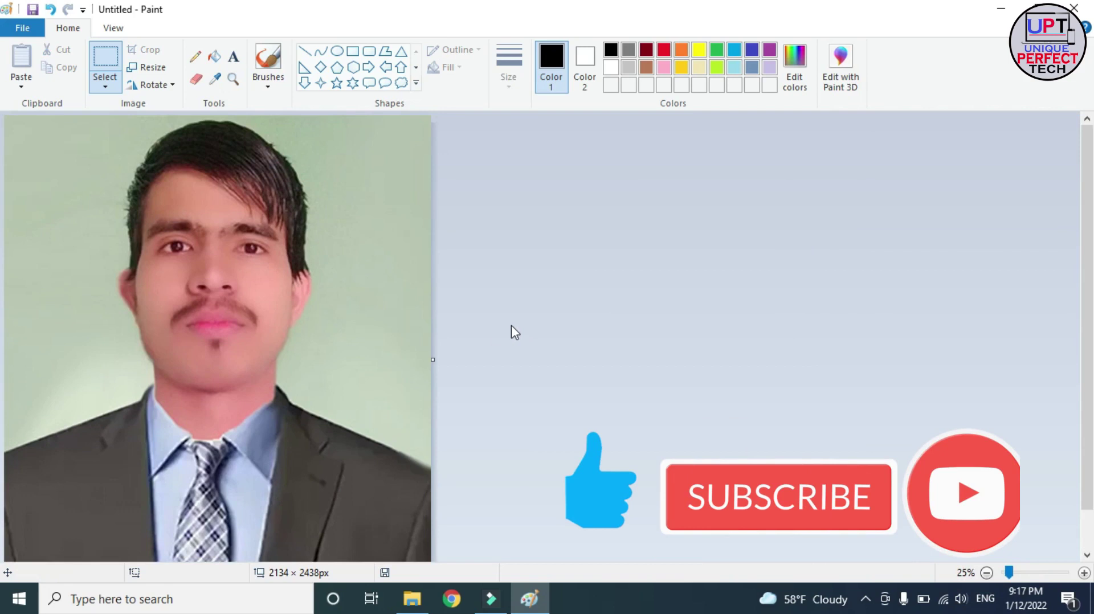
{"action": "left_click", "coordinate": [159, 75]}
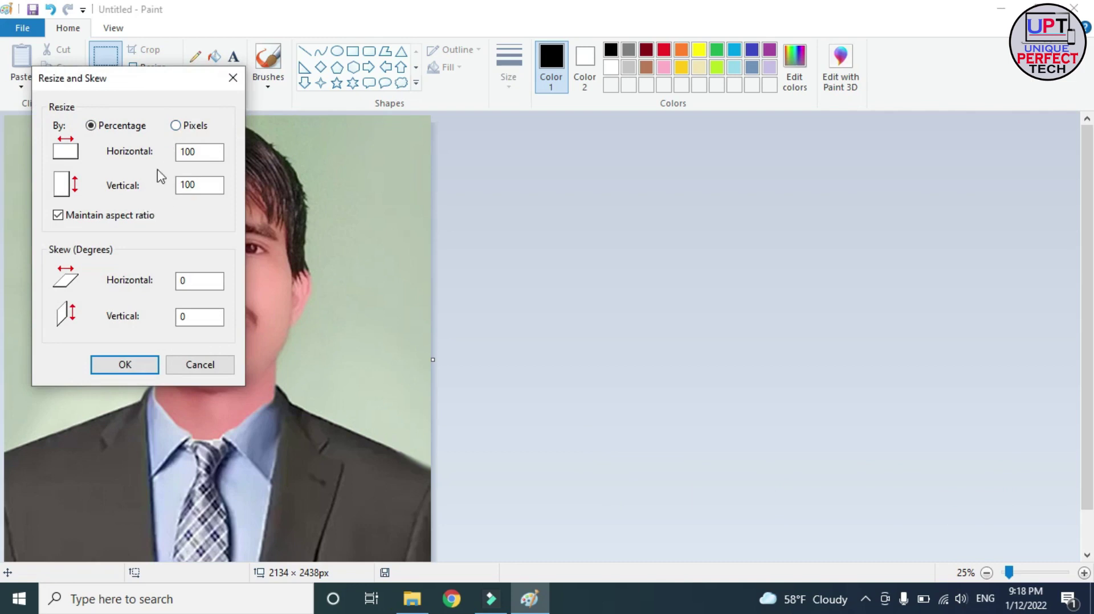
Step: Resize the portrait by pixels to 400 × 456, keeping the aspect ratio
{"action": "left_click", "coordinate": [176, 126]}
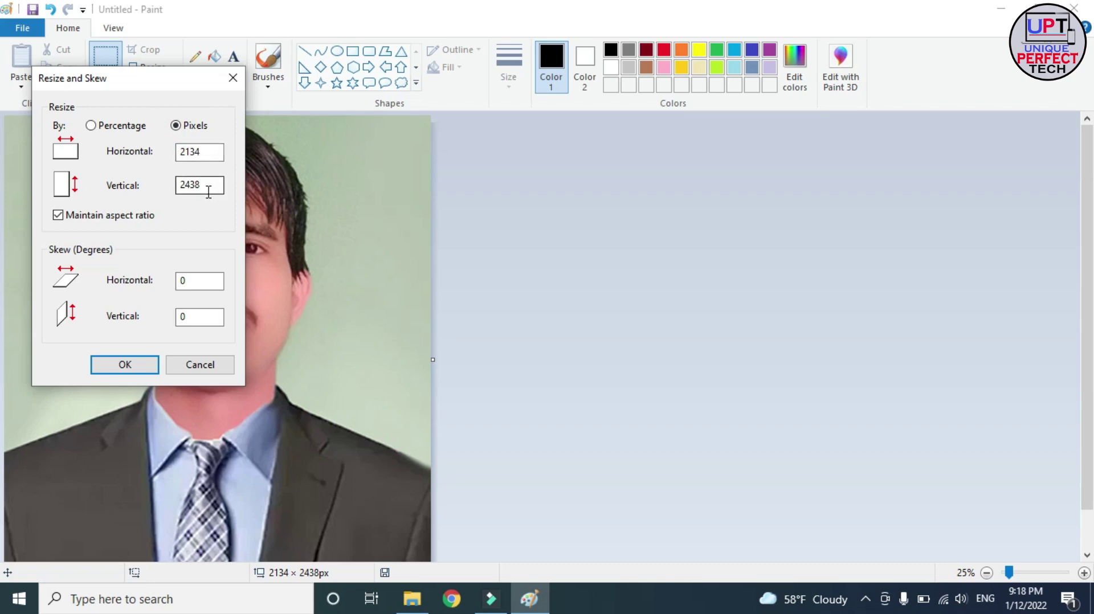
{"action": "left_click_drag", "start_coordinate": [157, 81], "coordinate": [477, 127]}
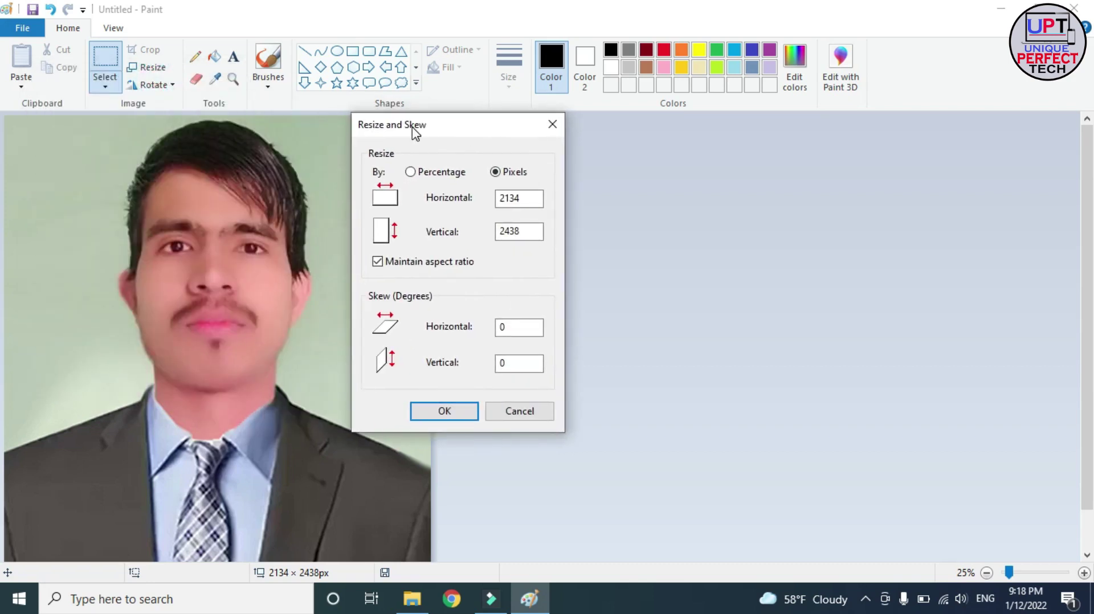
{"action": "left_click", "coordinate": [523, 197]}
{"action": "double_click", "coordinate": [523, 197]}
{"action": "type", "text": "400"}
{"action": "left_click", "coordinate": [518, 233]}
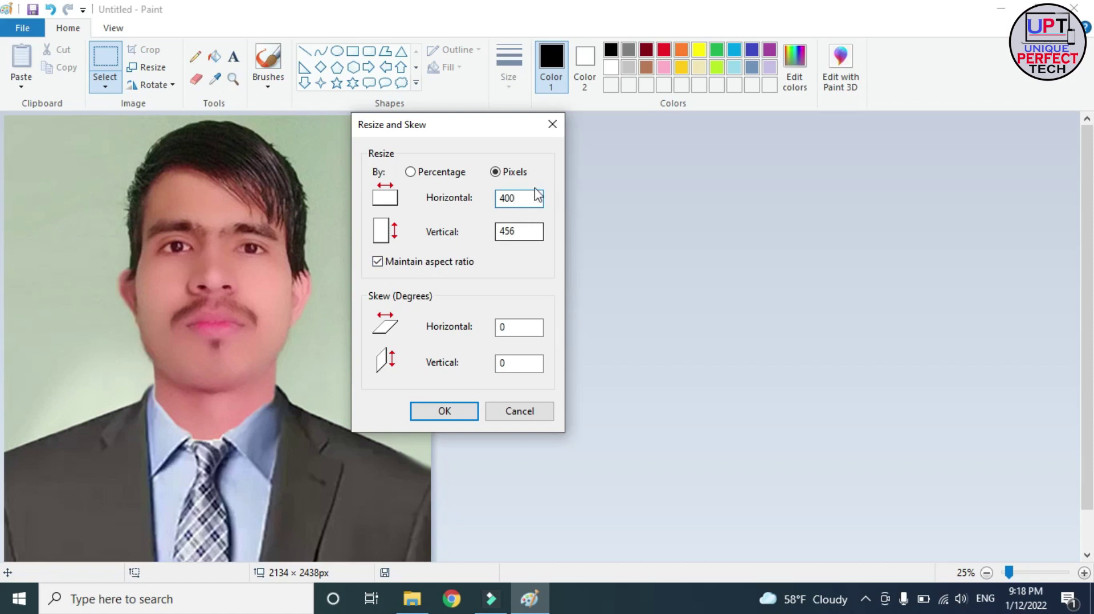
{"action": "left_click", "coordinate": [455, 409]}
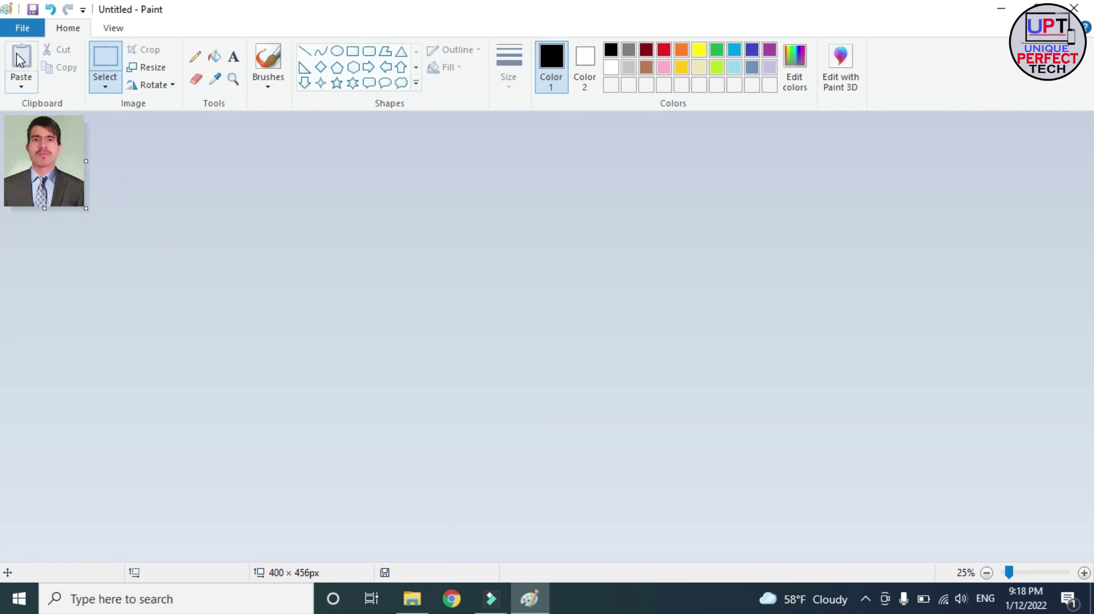
Step: Save the resized portrait to the Desktop as JPEG 'My Pic 2'
{"action": "left_click", "coordinate": [24, 34]}
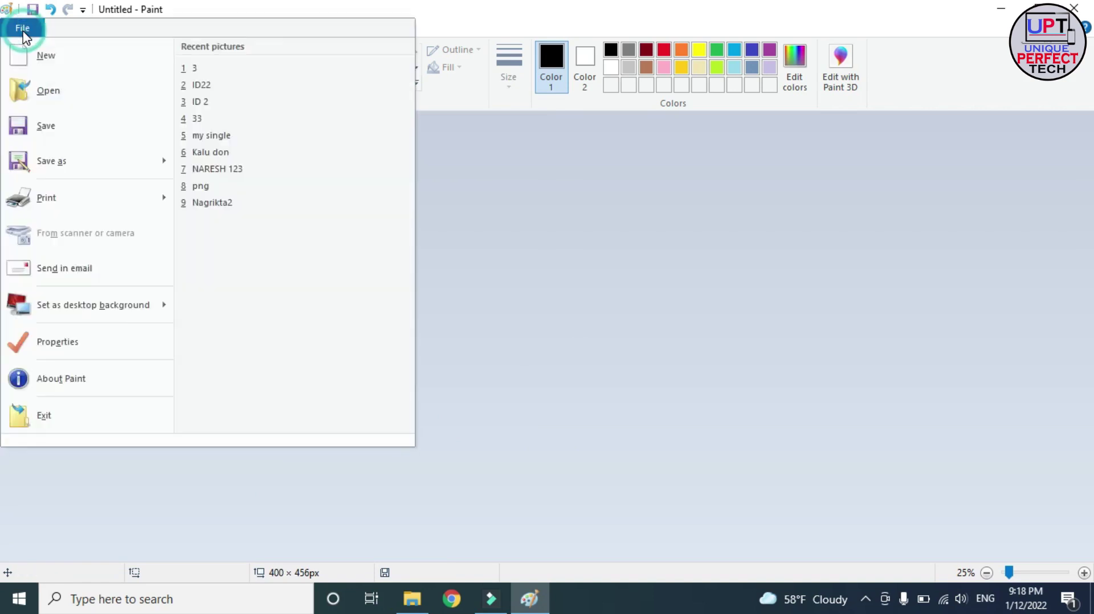
{"action": "left_click", "coordinate": [54, 131]}
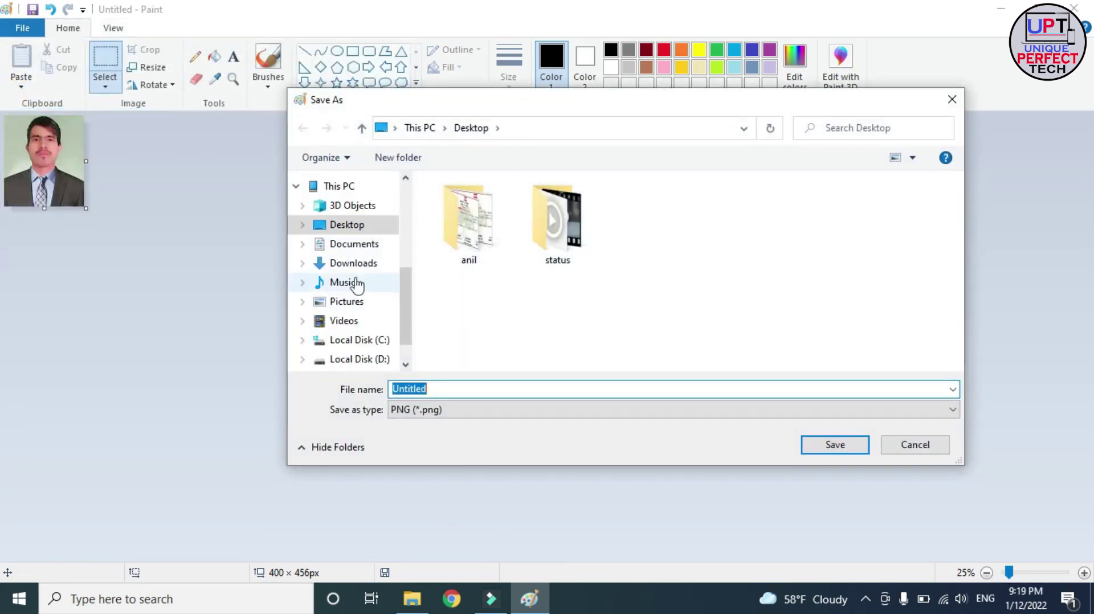
{"action": "left_click", "coordinate": [364, 225]}
{"action": "left_click", "coordinate": [450, 388]}
{"action": "double_click", "coordinate": [450, 388]}
{"action": "type", "text": "My"}
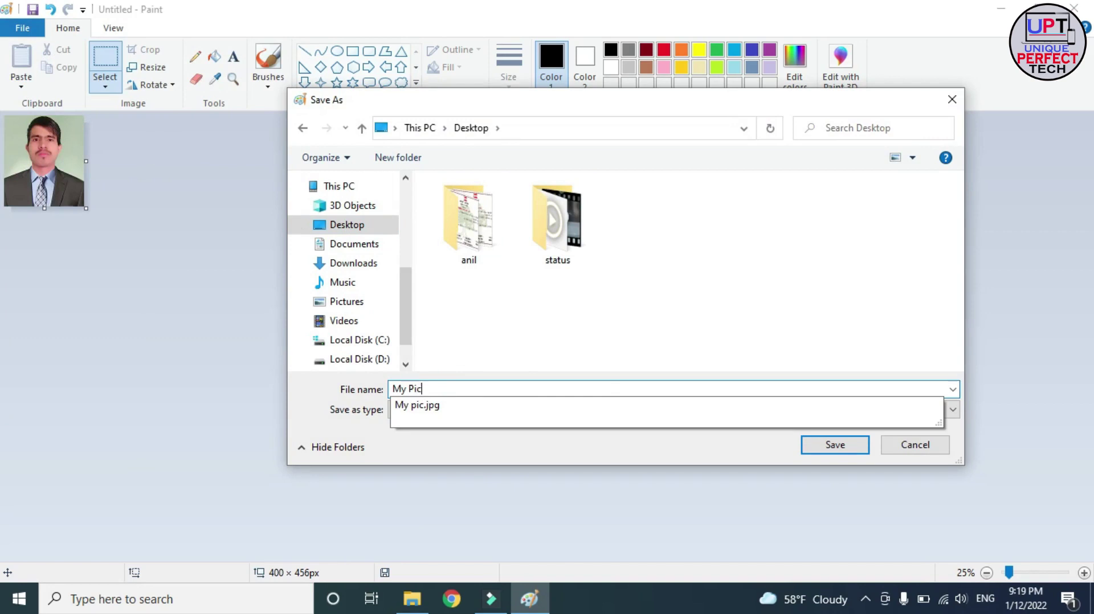
{"action": "type", "text": " Pic 2"}
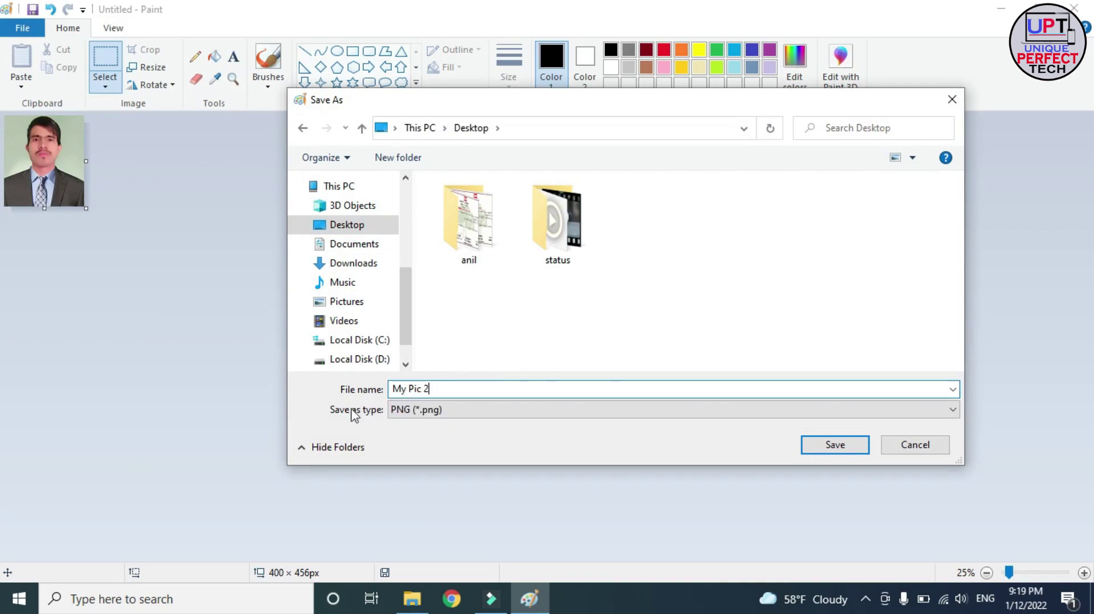
{"action": "left_click", "coordinate": [450, 416]}
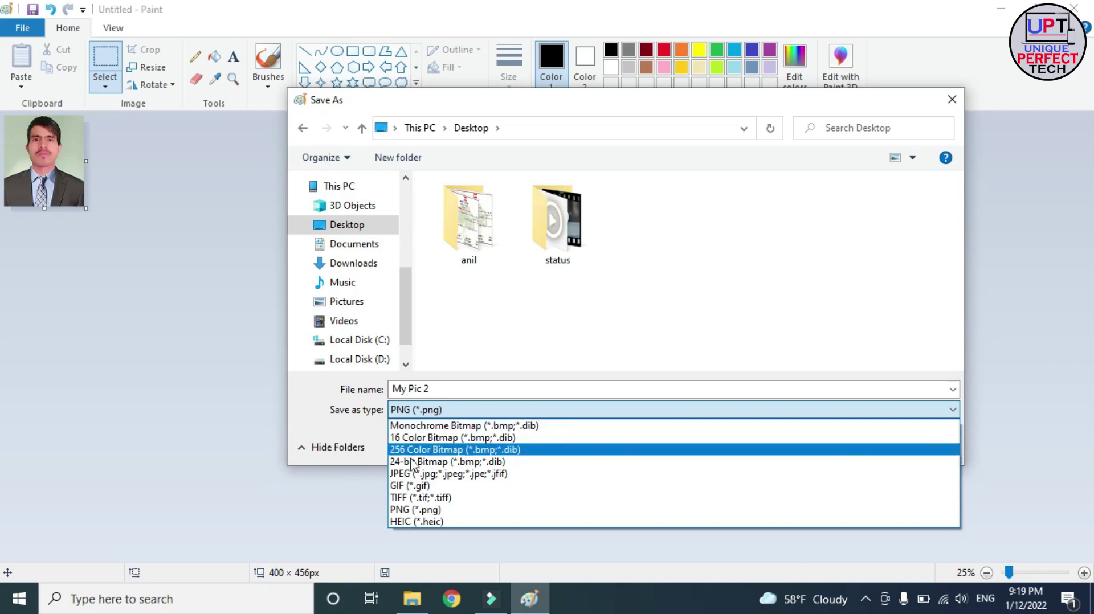
{"action": "left_click", "coordinate": [424, 476]}
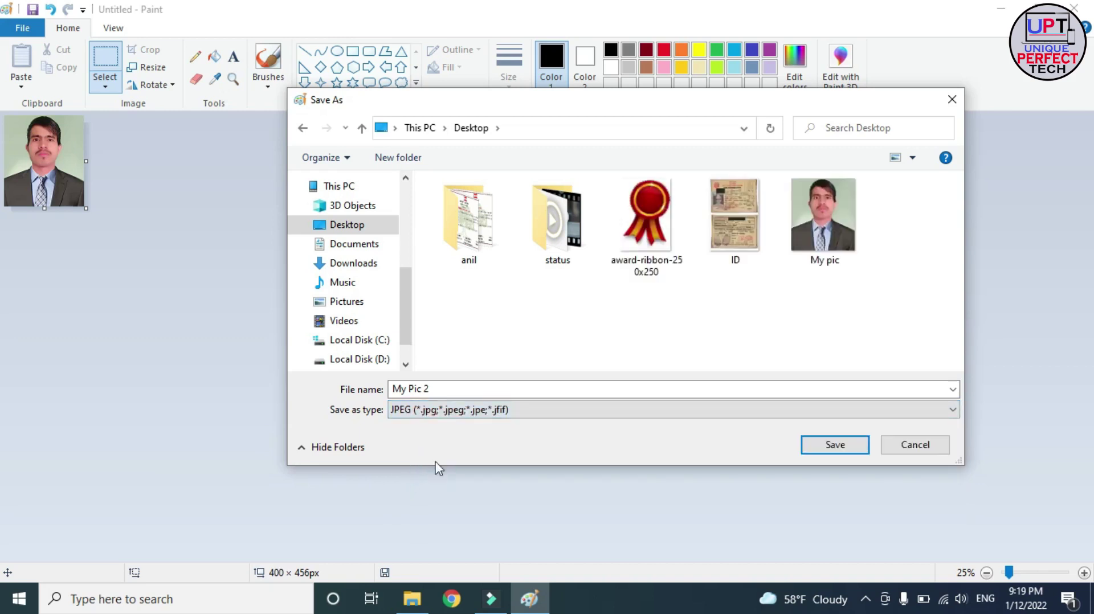
{"action": "left_click", "coordinate": [823, 451]}
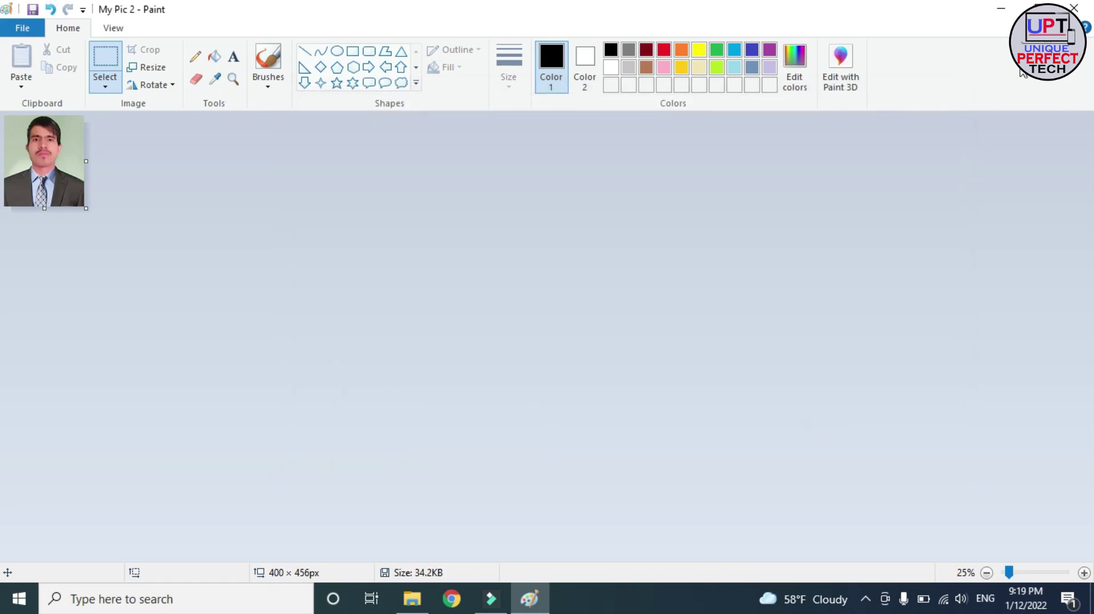
Step: Close Paint and check My Pic 2's file size in its Properties
{"action": "left_click", "coordinate": [1073, 8]}
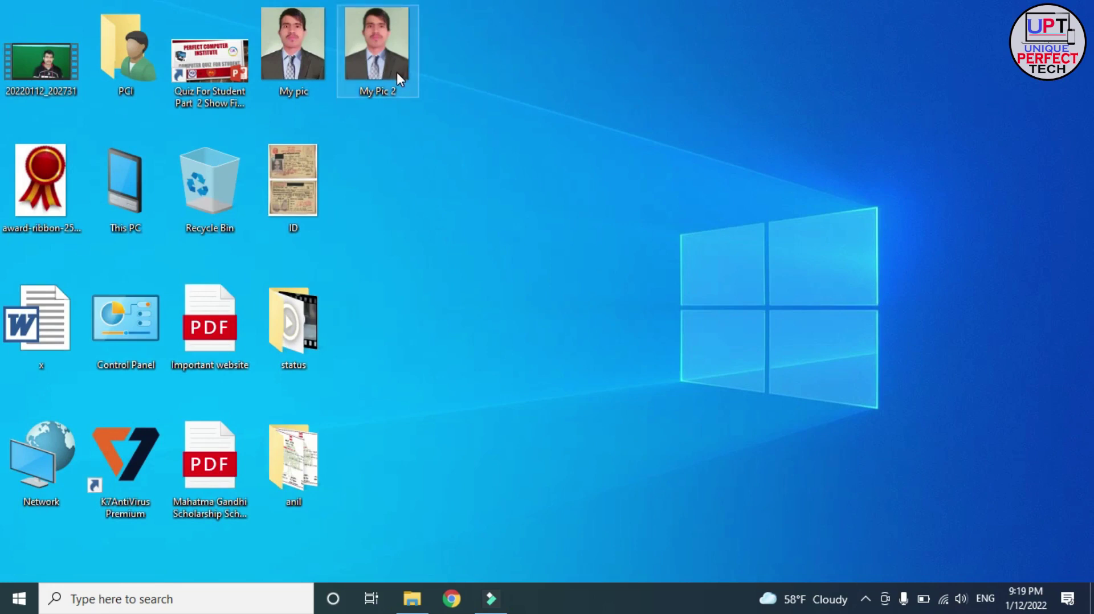
{"action": "right_click", "coordinate": [367, 70]}
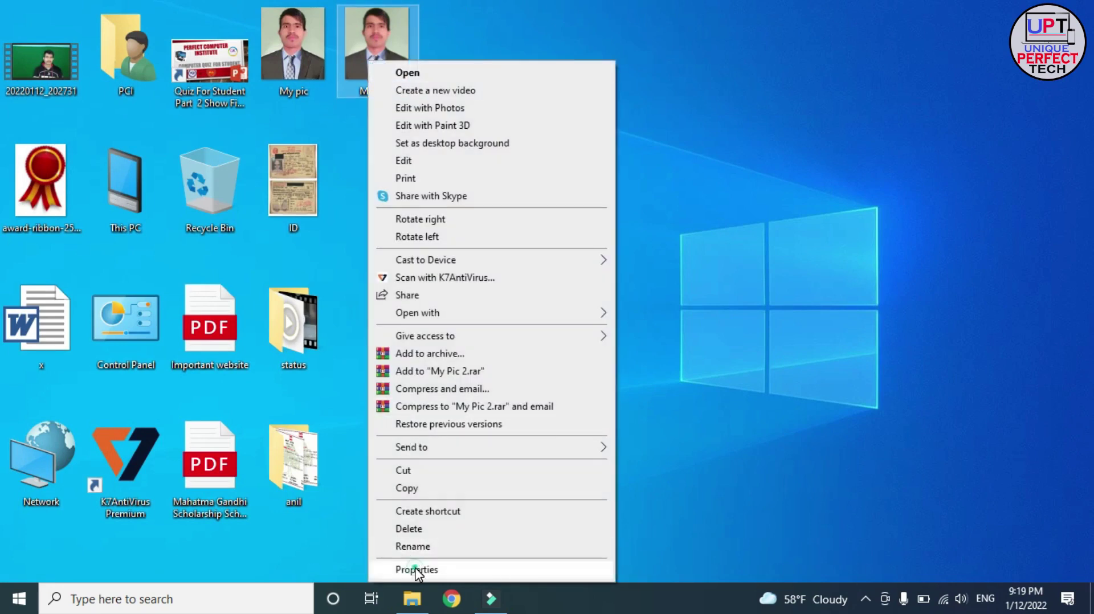
{"action": "left_click", "coordinate": [416, 570]}
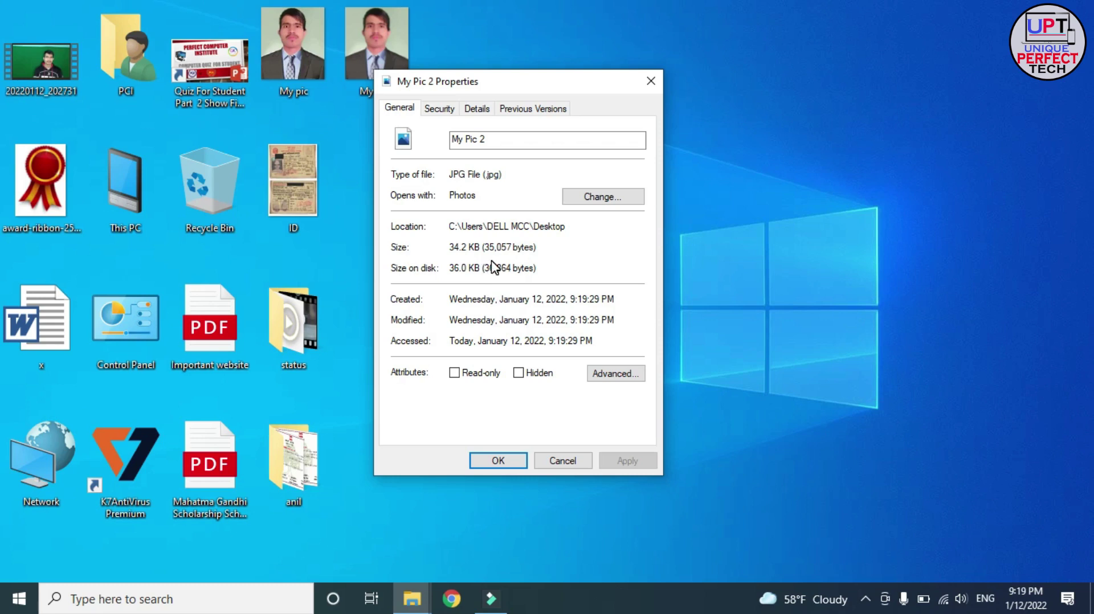
{"action": "left_click", "coordinate": [650, 81]}
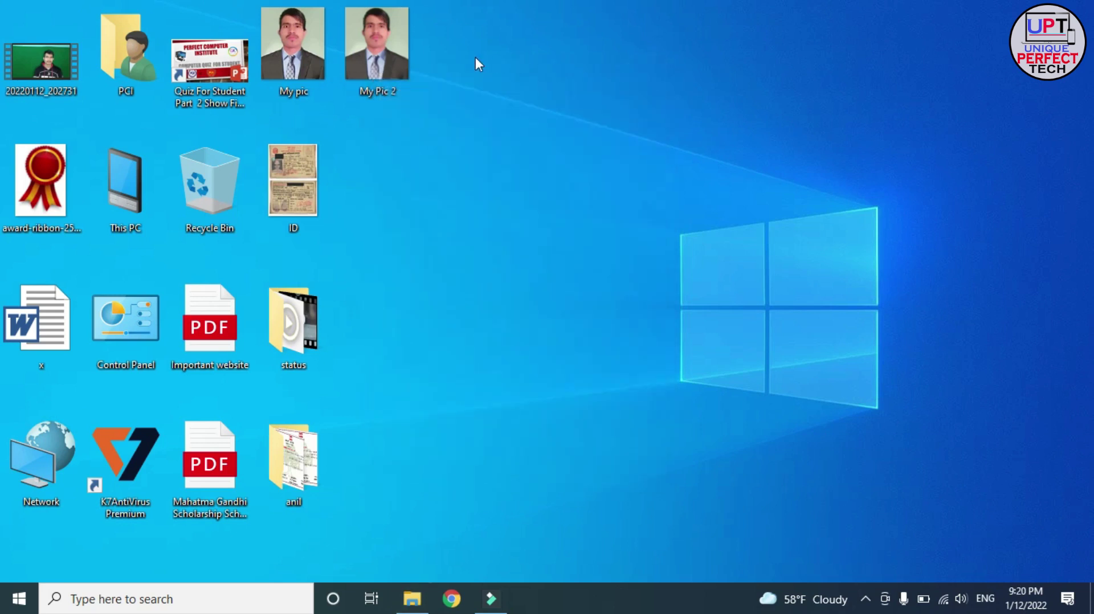
Step: Preview My Pic 2 in Photos, then open the ID scan from the desktop
{"action": "double_click", "coordinate": [395, 50]}
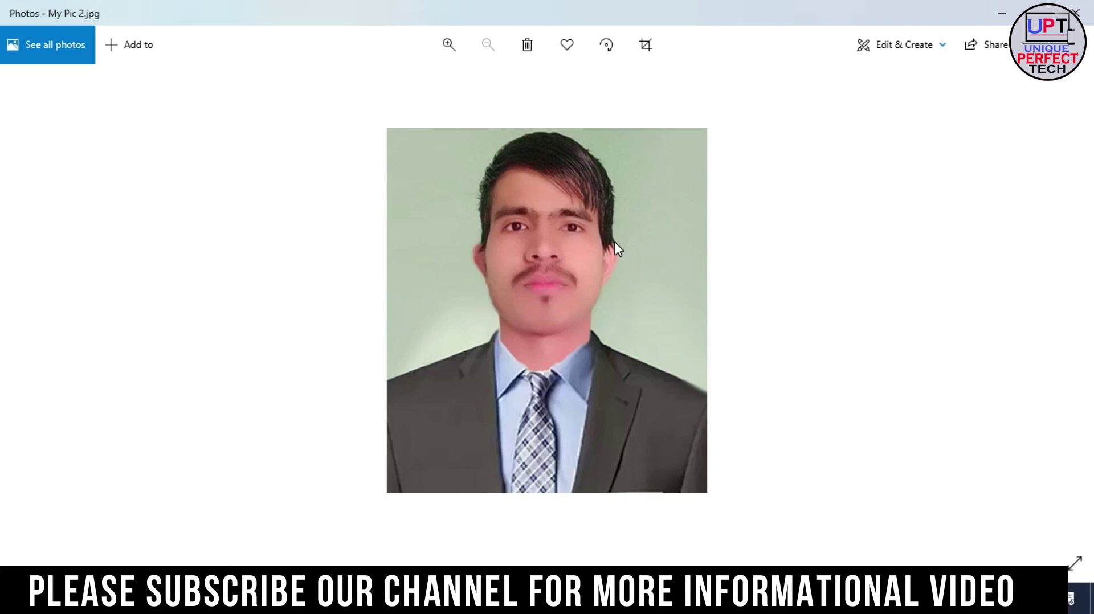
{"action": "left_click", "coordinate": [1068, 6]}
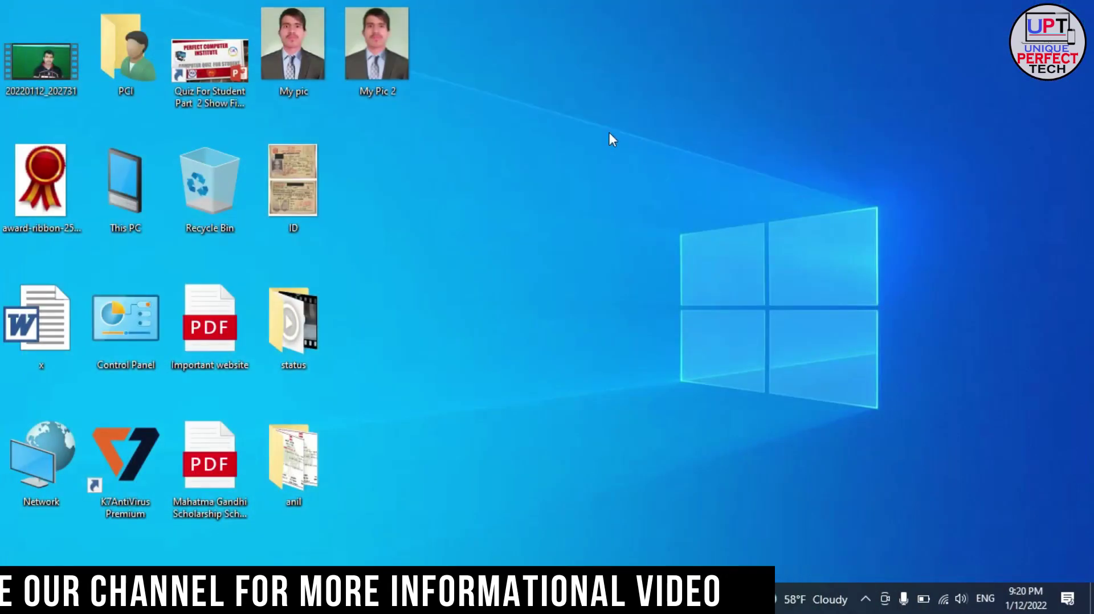
{"action": "double_click", "coordinate": [293, 187]}
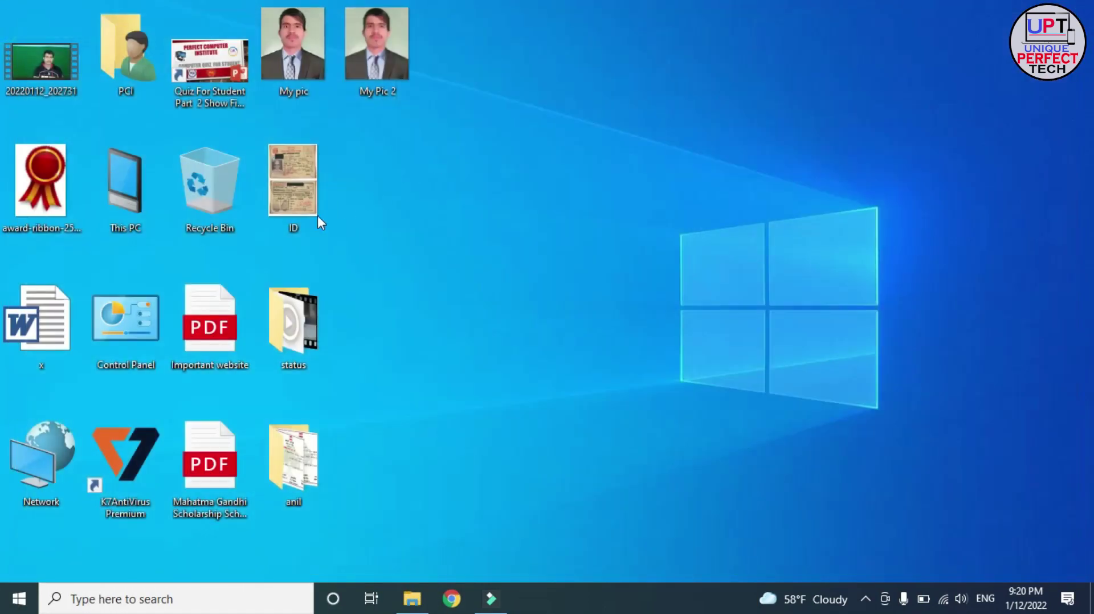
{"action": "right_click", "coordinate": [299, 210]}
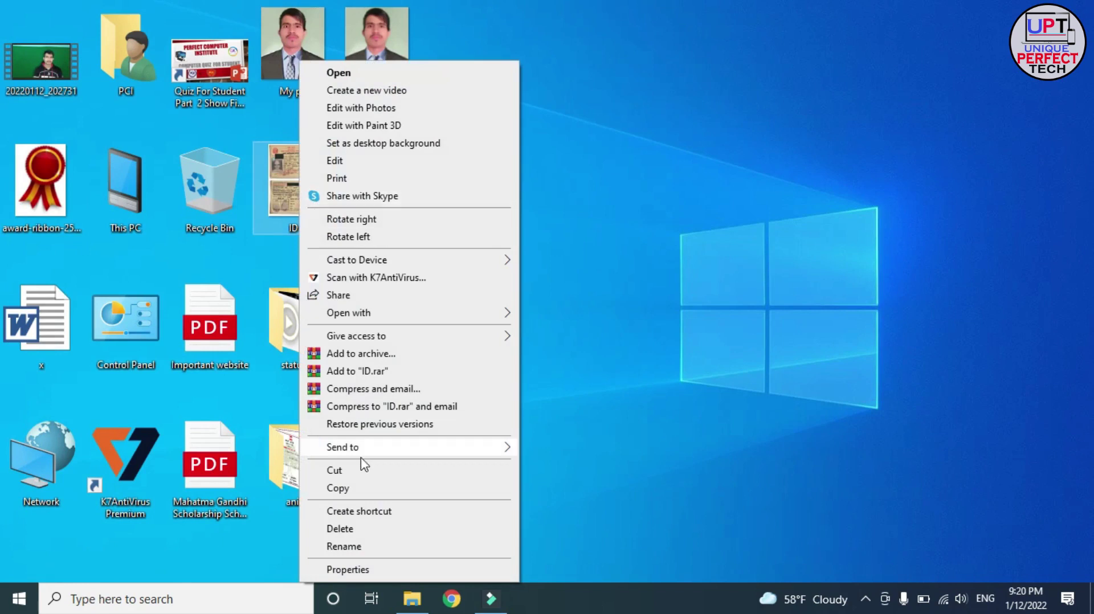
{"action": "left_click", "coordinate": [346, 570]}
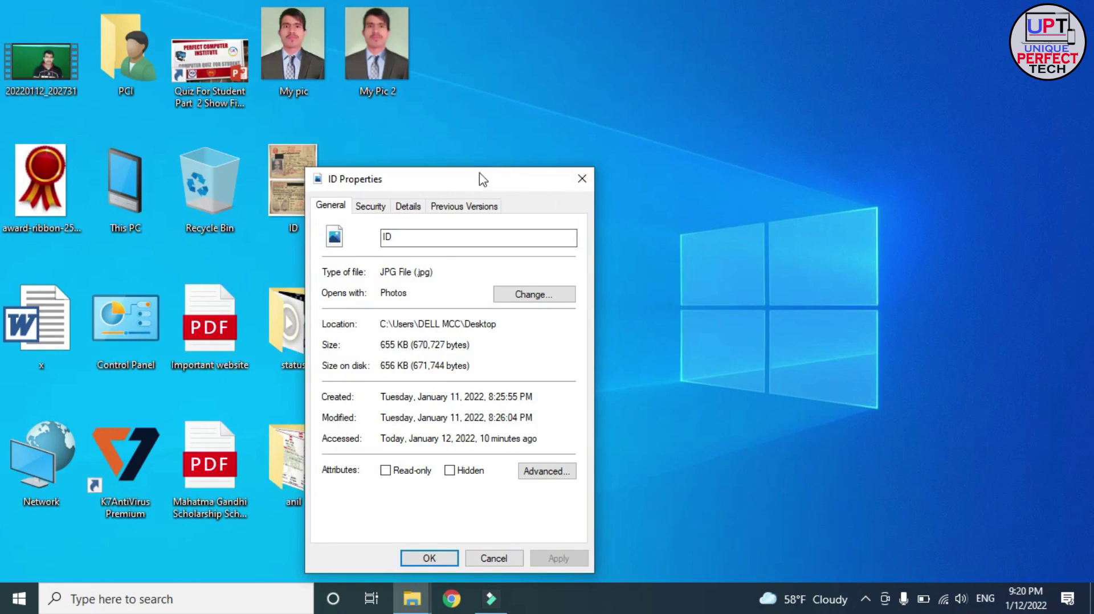
{"action": "left_click", "coordinate": [581, 178]}
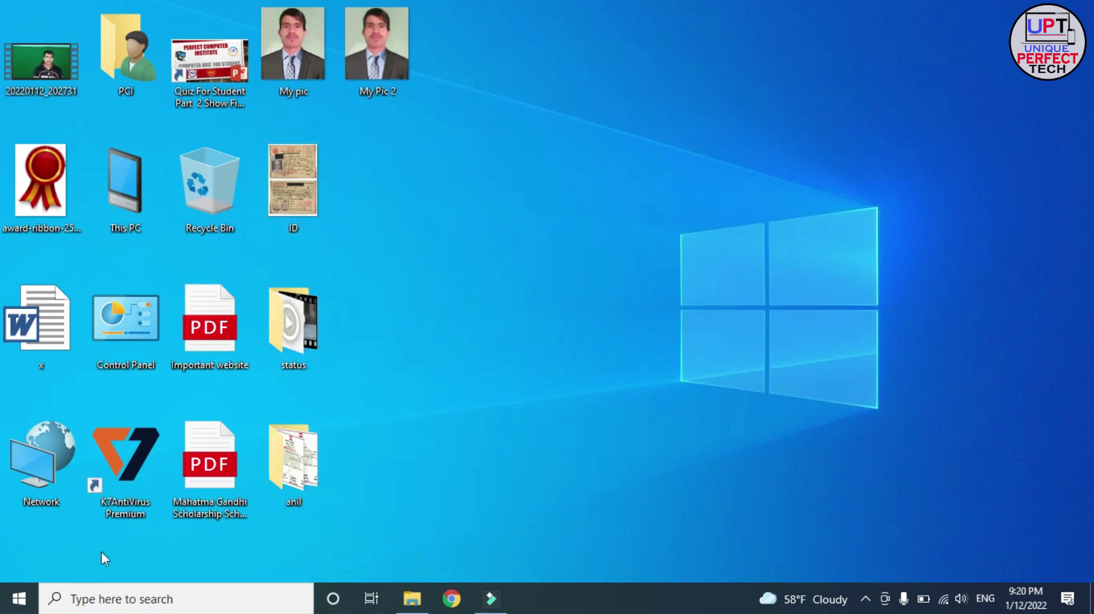
Step: Launch Paint again from a Start menu search for 'paint'
{"action": "left_click", "coordinate": [33, 608]}
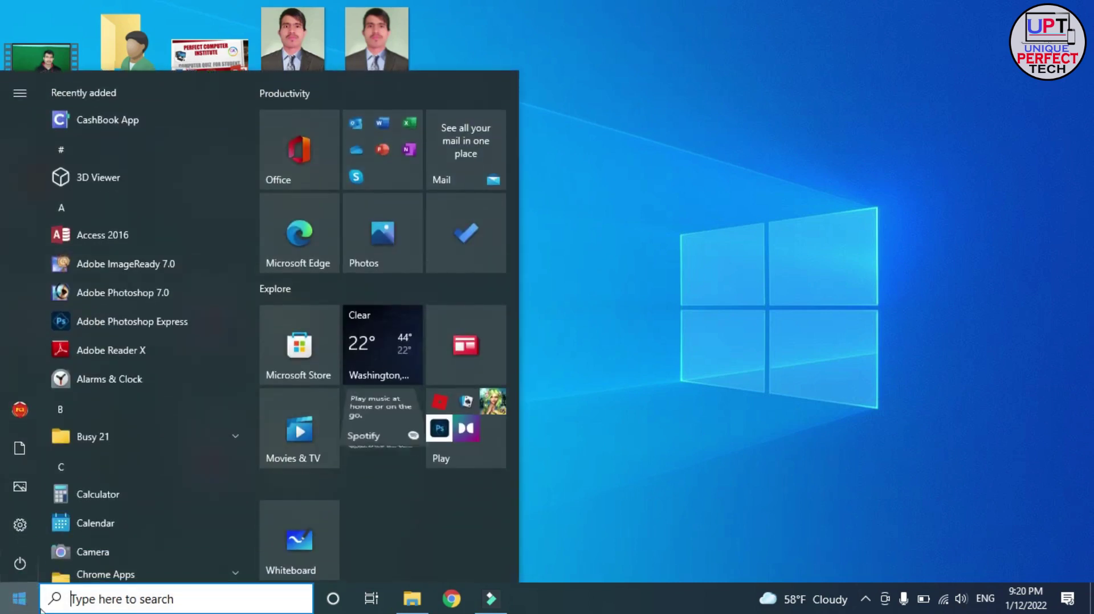
{"action": "type", "text": "paint"}
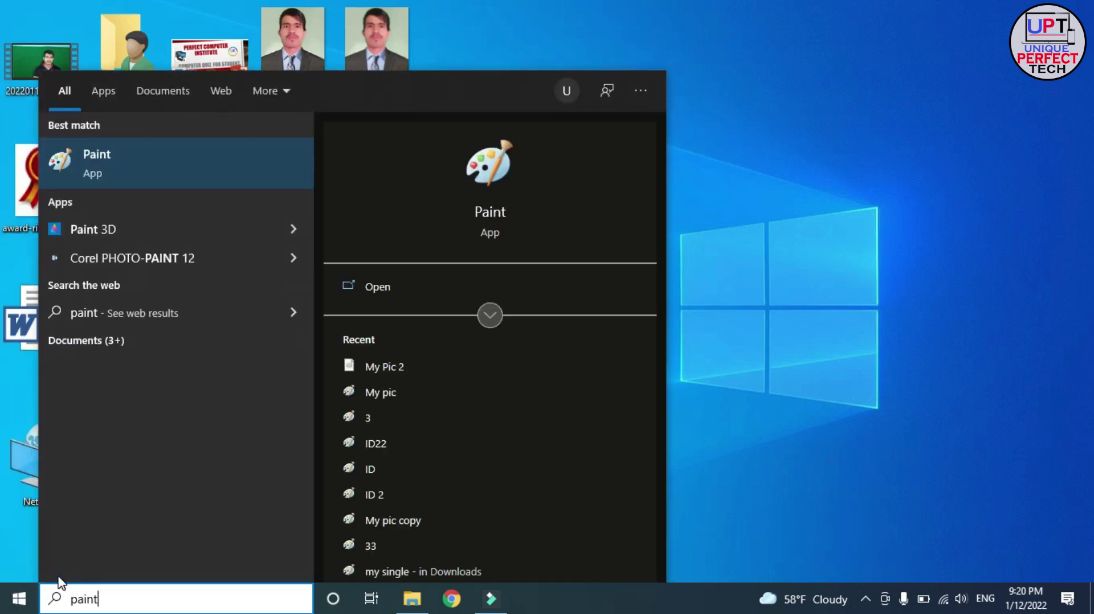
{"action": "left_click", "coordinate": [120, 164]}
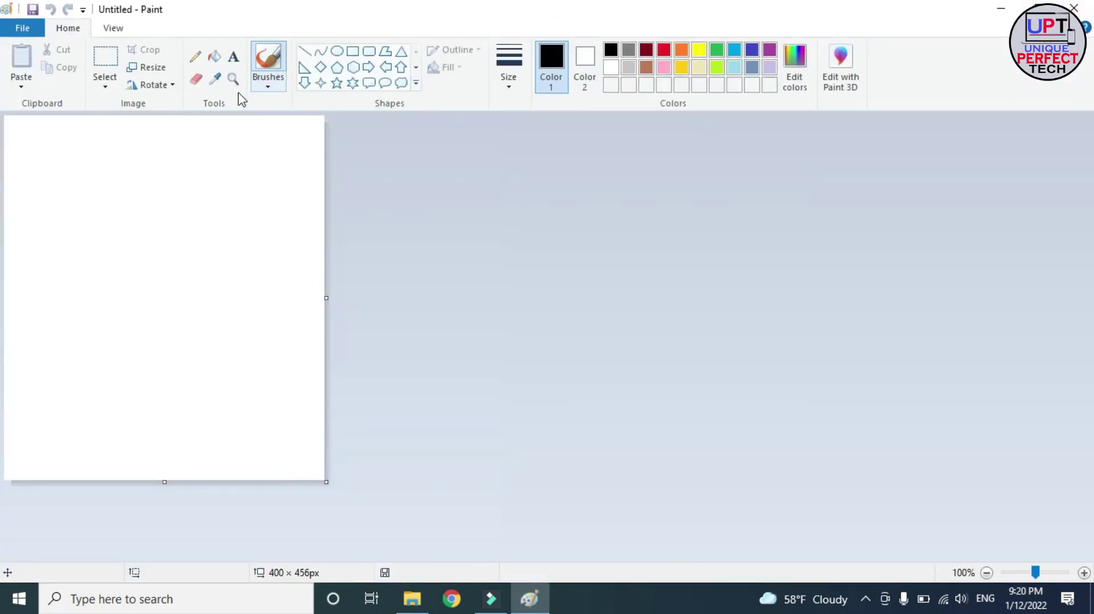
Step: Choose the ID scan on the Desktop in the Paste from dialog
{"action": "left_click", "coordinate": [23, 86]}
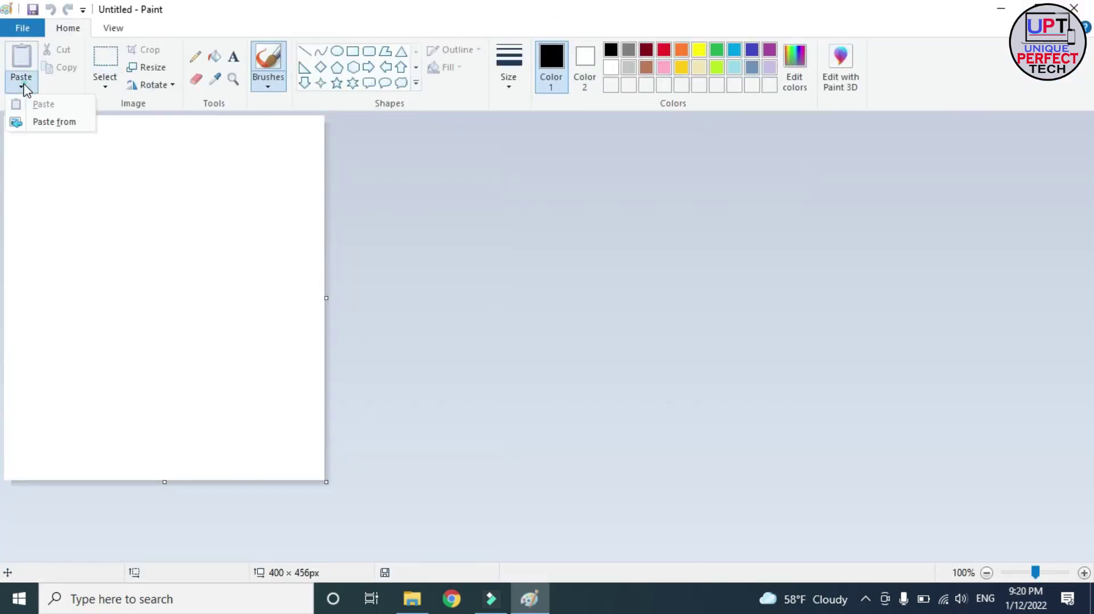
{"action": "left_click", "coordinate": [50, 122]}
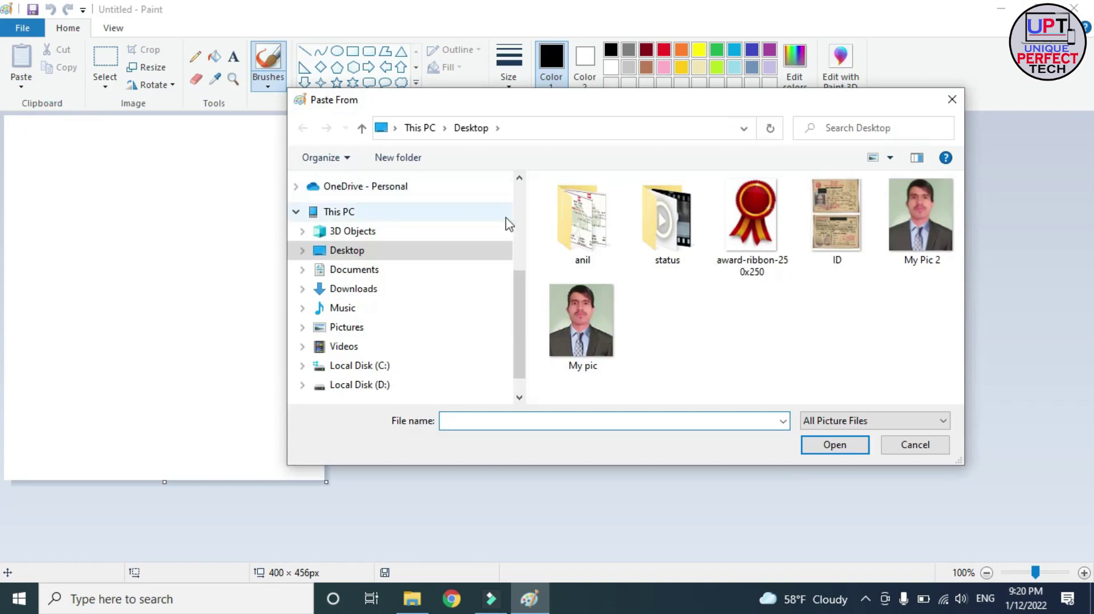
{"action": "left_click", "coordinate": [833, 229]}
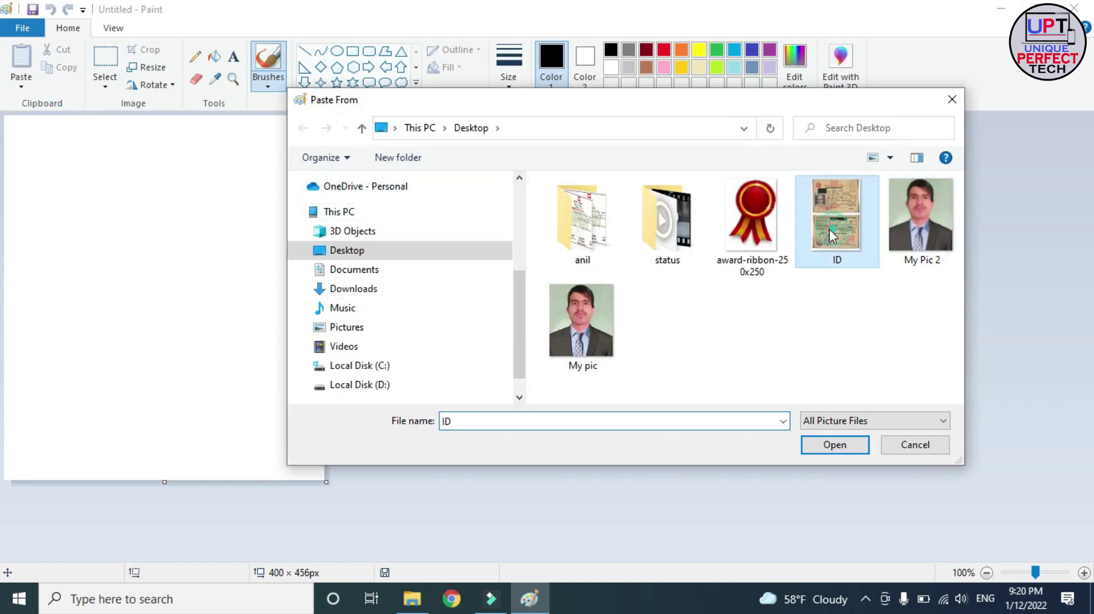
Step: Paste the ID scan and resize it by pixels to 350 wide (350 × 522)
{"action": "left_click", "coordinate": [841, 447]}
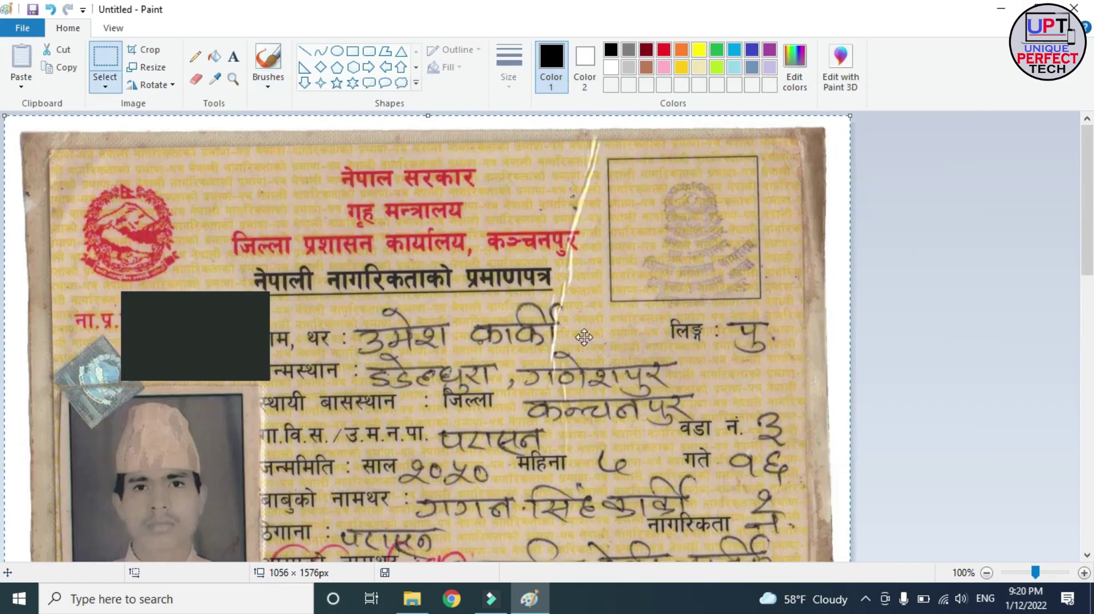
{"action": "scroll", "coordinate": [592, 365], "scroll_direction": "down", "scroll_amount": 10}
{"action": "scroll", "coordinate": [601, 371], "scroll_direction": "down", "scroll_amount": 3}
{"action": "scroll", "coordinate": [601, 370], "scroll_direction": "up", "scroll_amount": 10}
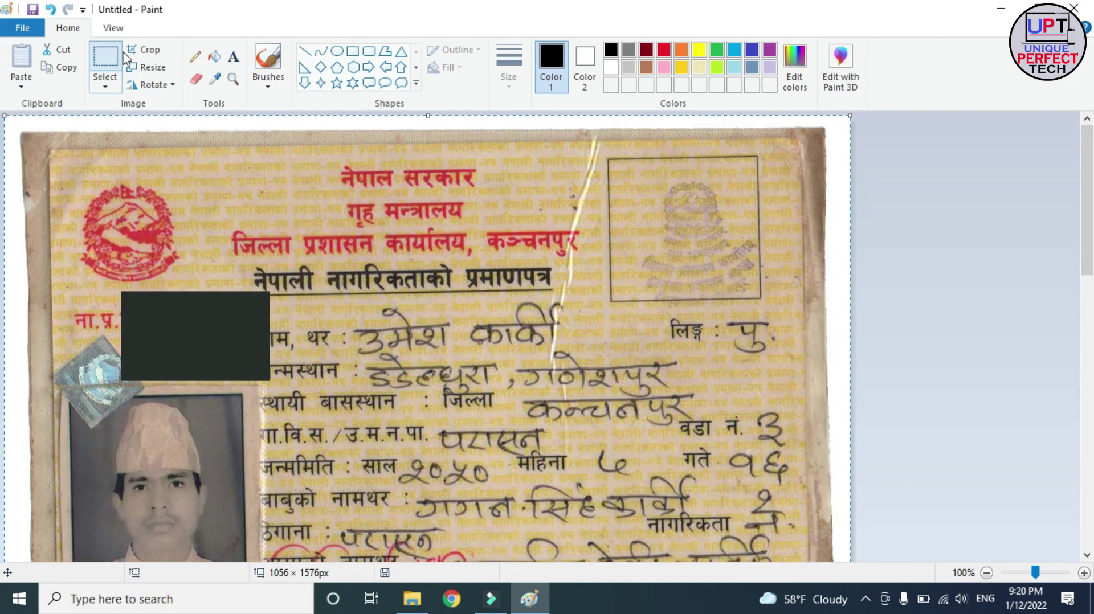
{"action": "left_click", "coordinate": [152, 68]}
{"action": "left_click", "coordinate": [178, 127]}
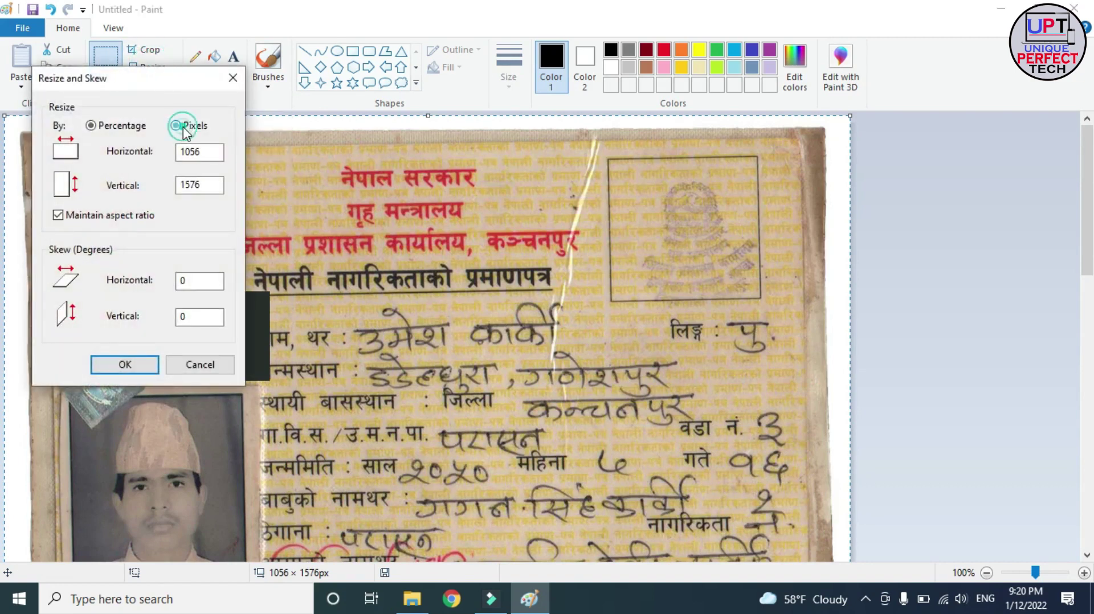
{"action": "left_click_drag", "start_coordinate": [217, 153], "coordinate": [139, 171]}
{"action": "type", "text": "350"}
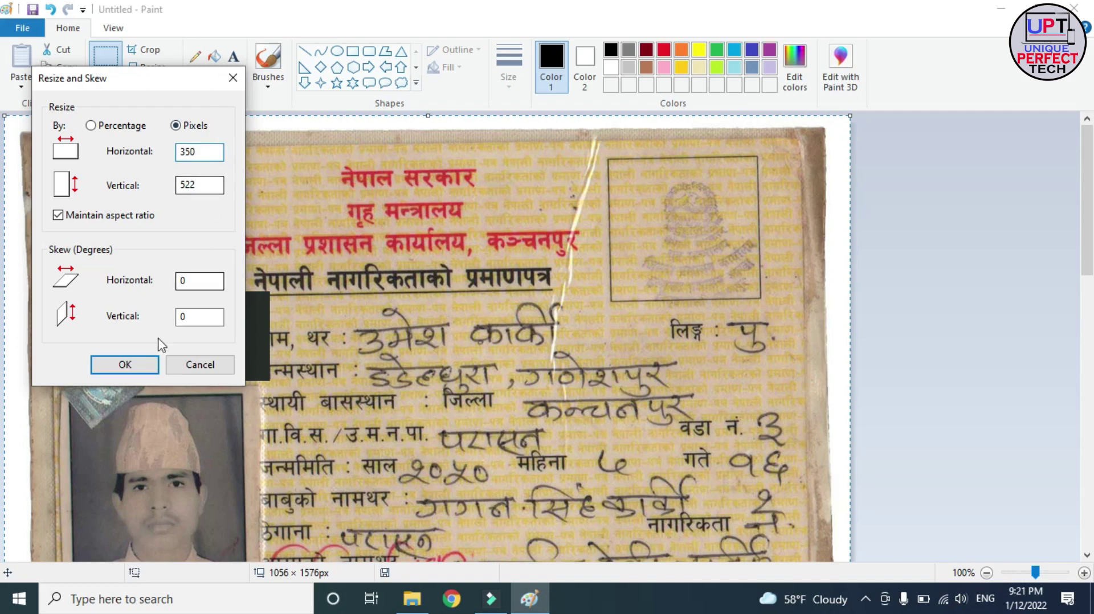
{"action": "left_click", "coordinate": [124, 364]}
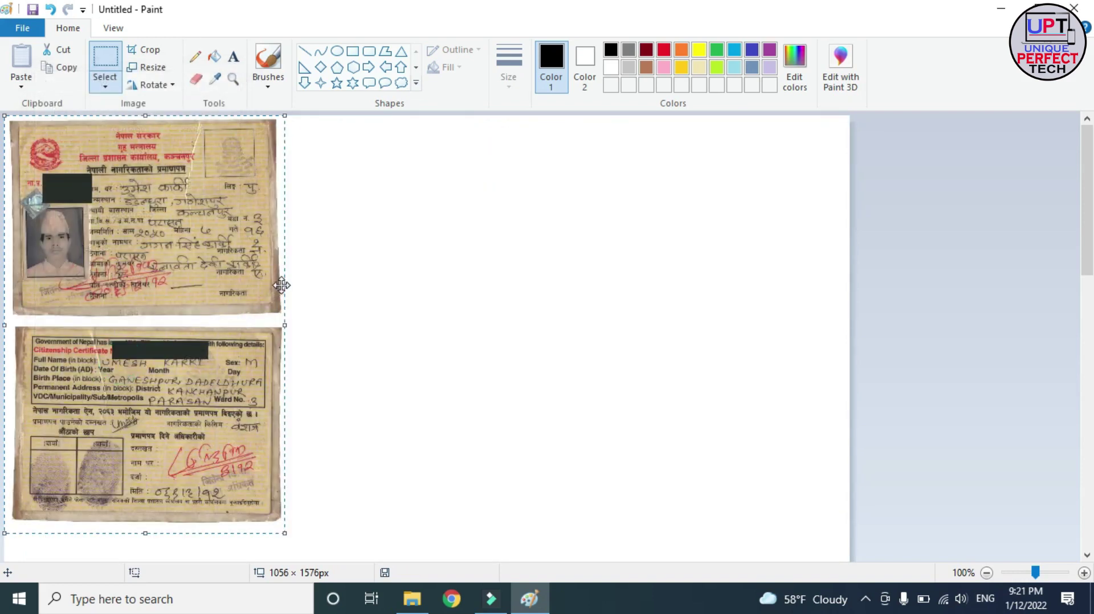
Step: Zoom out and drag the canvas corner to trim it to about 392 × 536 px
{"action": "scroll", "coordinate": [608, 255], "scroll_direction": "down", "scroll_amount": 3}
{"action": "scroll", "coordinate": [679, 278], "scroll_direction": "up", "scroll_amount": 3}
{"action": "scroll", "coordinate": [2, 285], "scroll_direction": "down", "scroll_amount": 2}
{"action": "scroll", "coordinate": [2, 296], "scroll_direction": "down", "scroll_amount": 5}
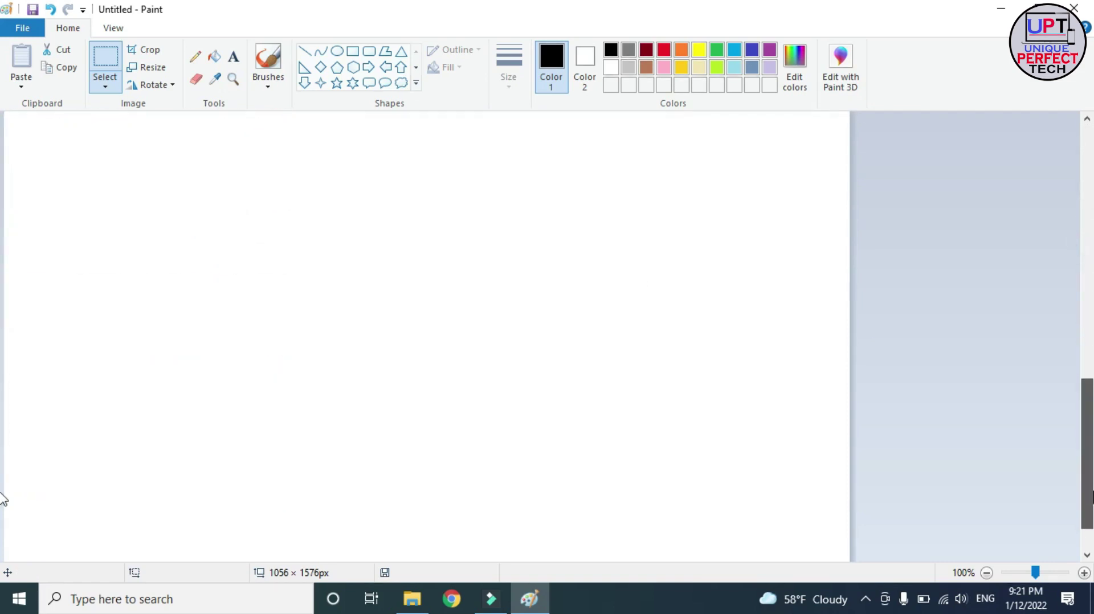
{"action": "double_click", "coordinate": [987, 573]}
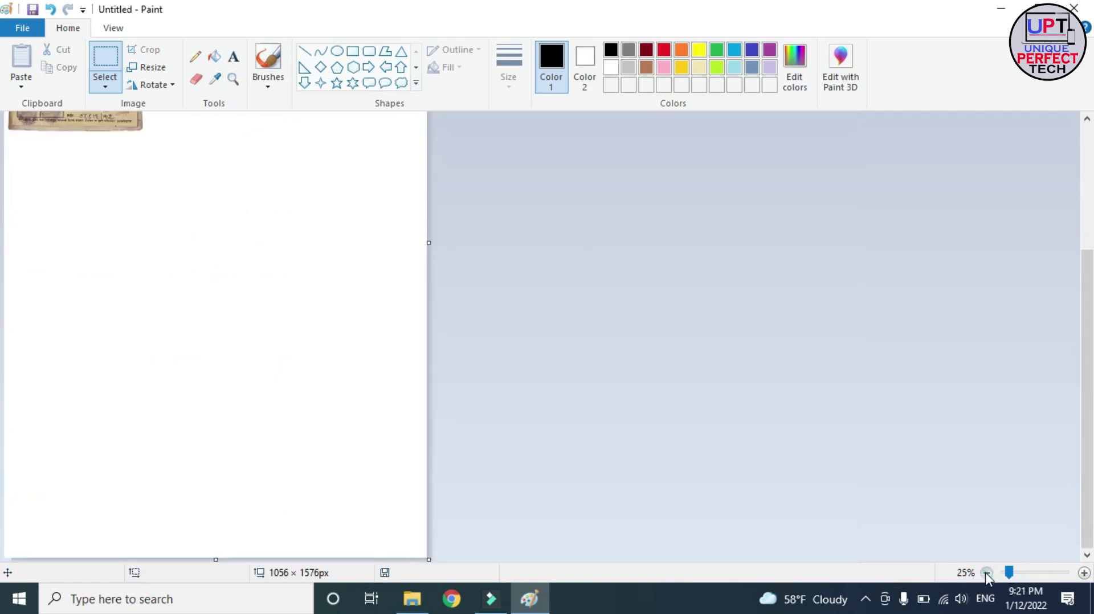
{"action": "left_click", "coordinate": [987, 572]}
{"action": "left_click_drag", "start_coordinate": [113, 276], "coordinate": [41, 168]}
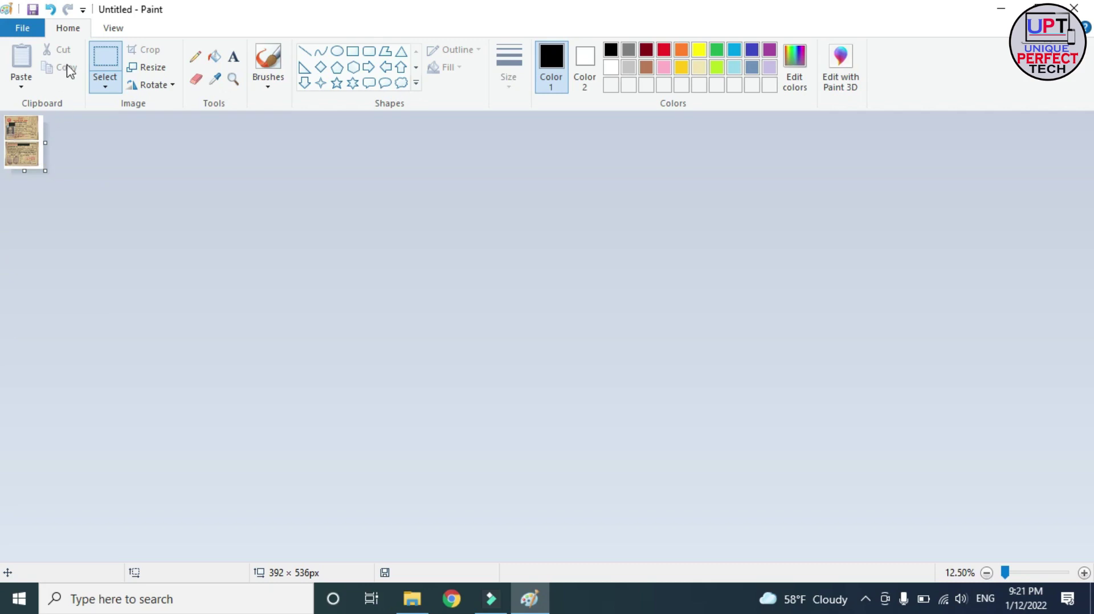
Step: Save the resized ID scan to the Desktop as JPEG 'ID 2'
{"action": "left_click", "coordinate": [24, 26]}
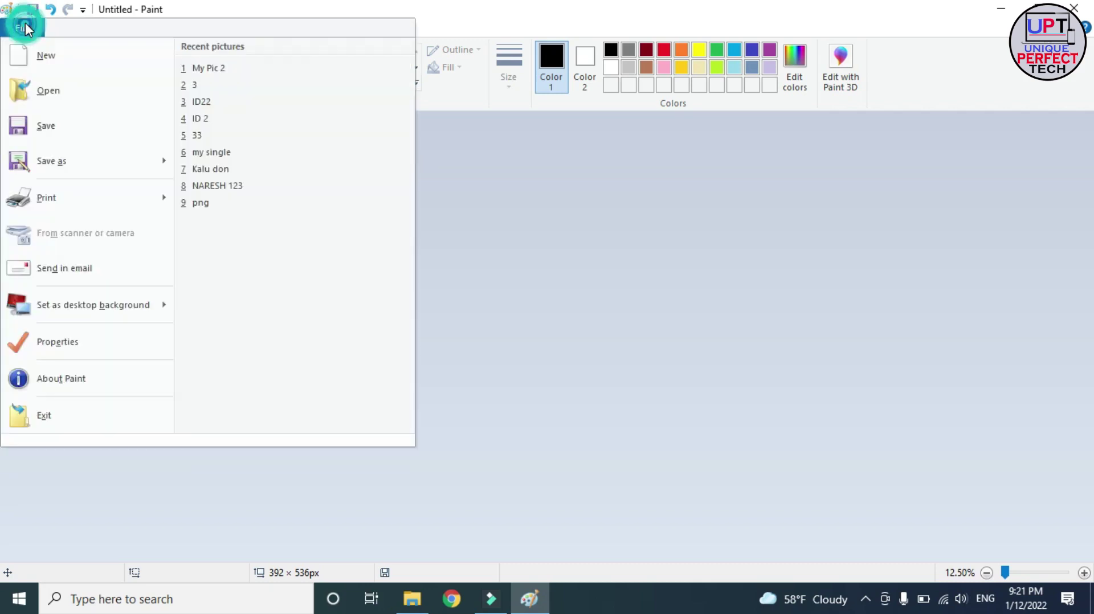
{"action": "left_click", "coordinate": [33, 129]}
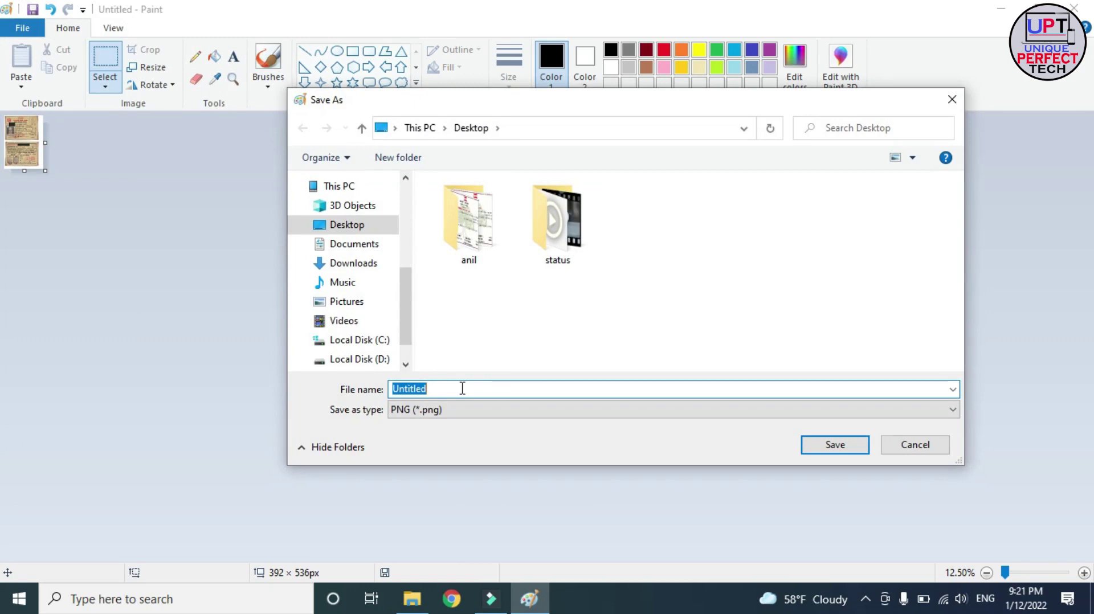
{"action": "type", "text": "ID 2"}
{"action": "left_click", "coordinate": [486, 411]}
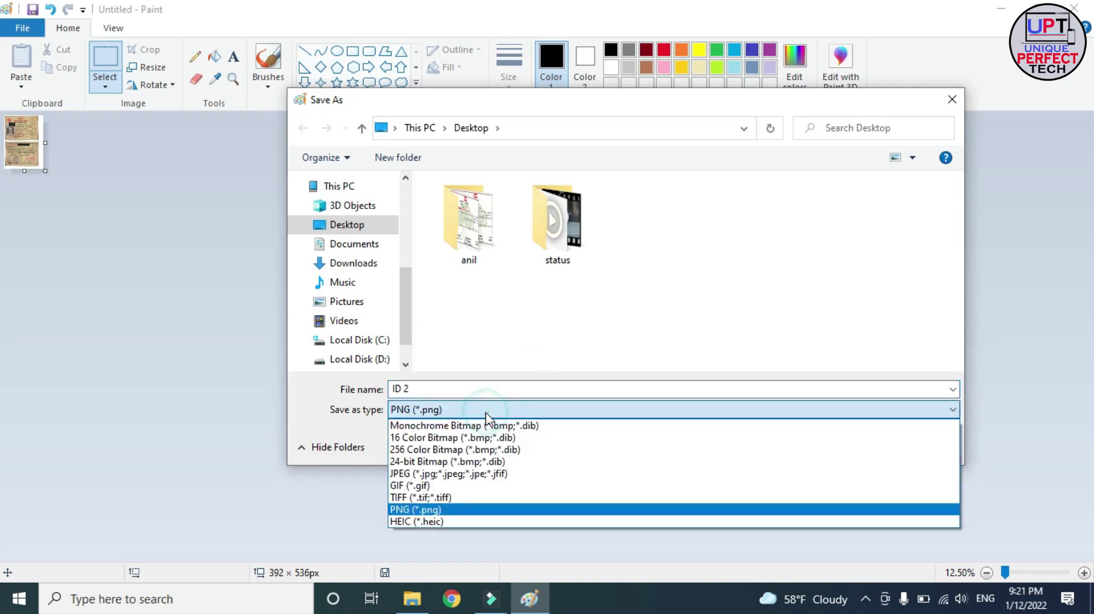
{"action": "left_click", "coordinate": [457, 474]}
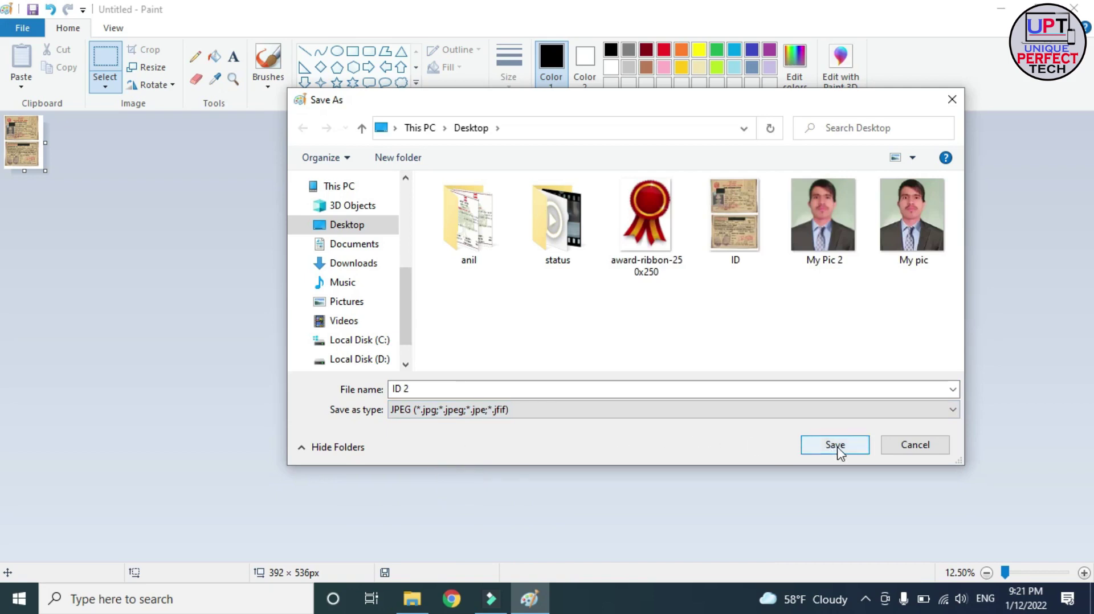
{"action": "left_click", "coordinate": [838, 447]}
{"action": "left_click", "coordinate": [1075, 7]}
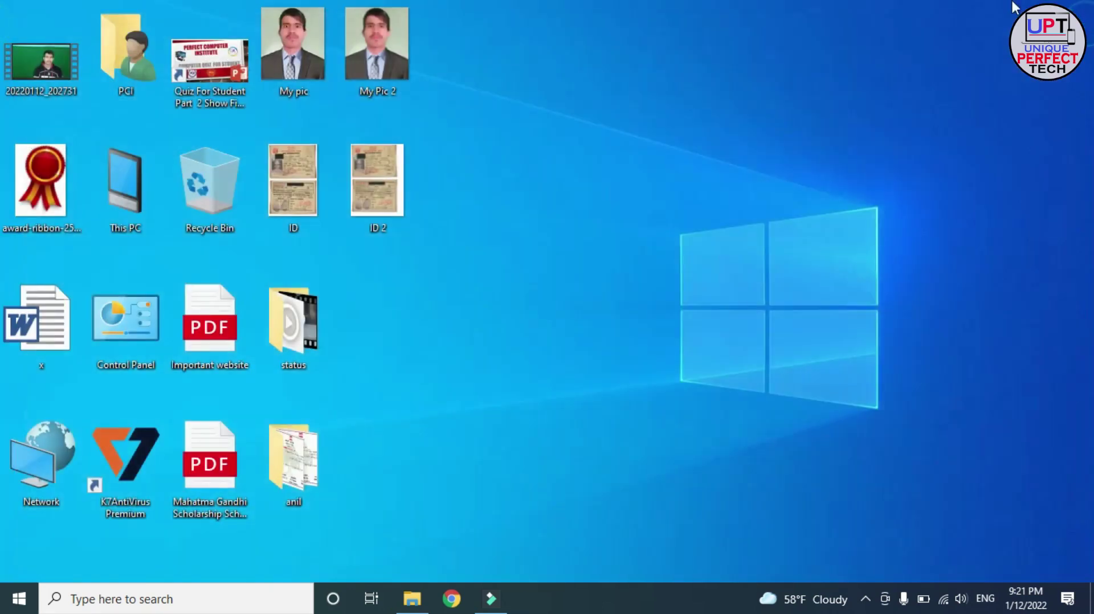
{"action": "right_click", "coordinate": [388, 190]}
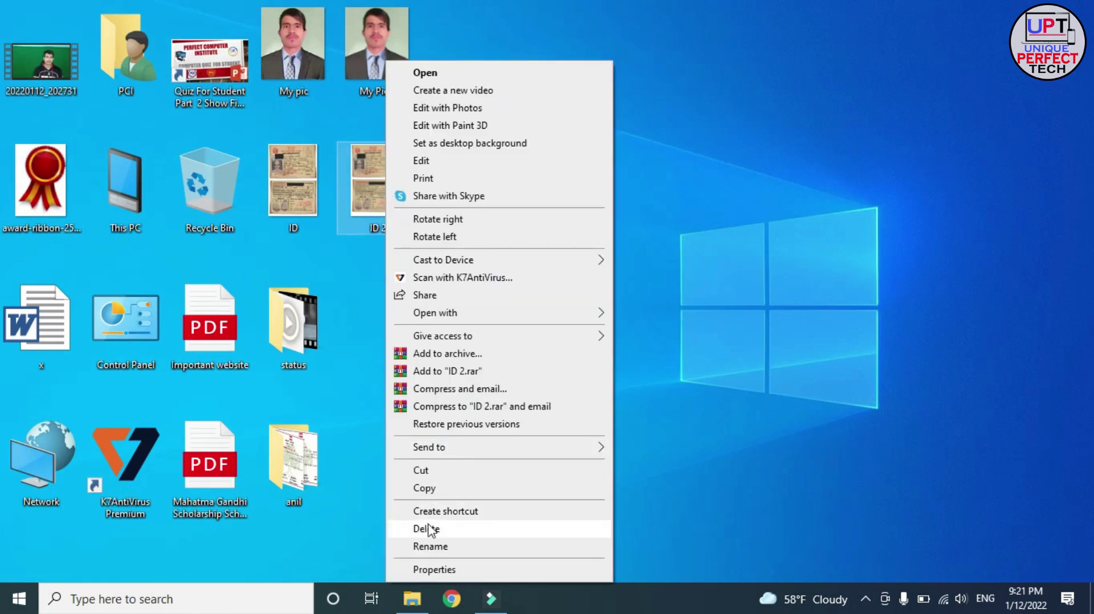
{"action": "left_click", "coordinate": [432, 570]}
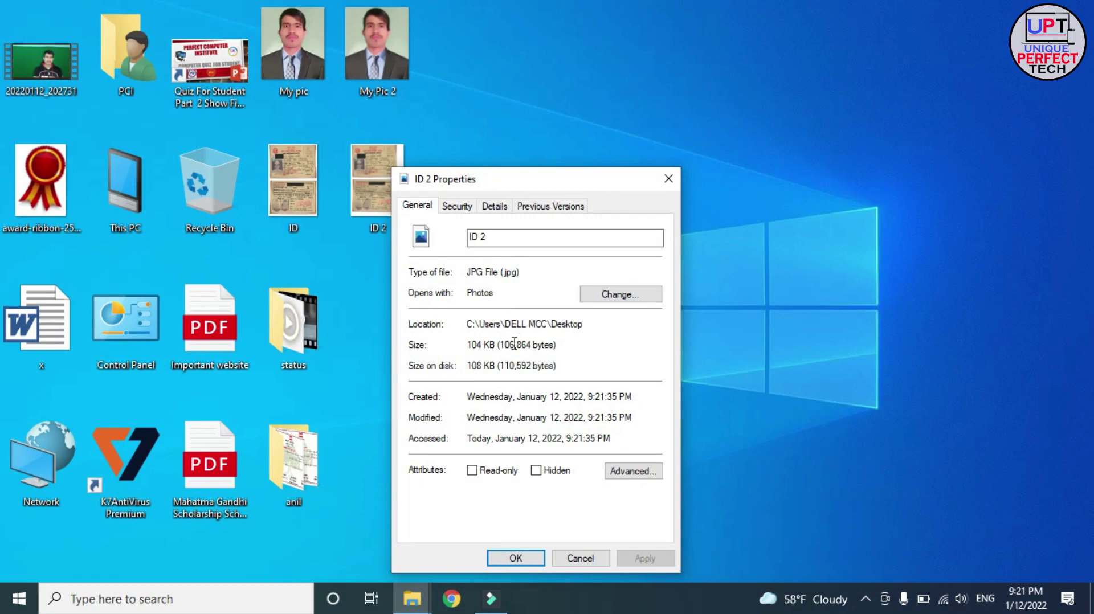
{"action": "left_click", "coordinate": [668, 181]}
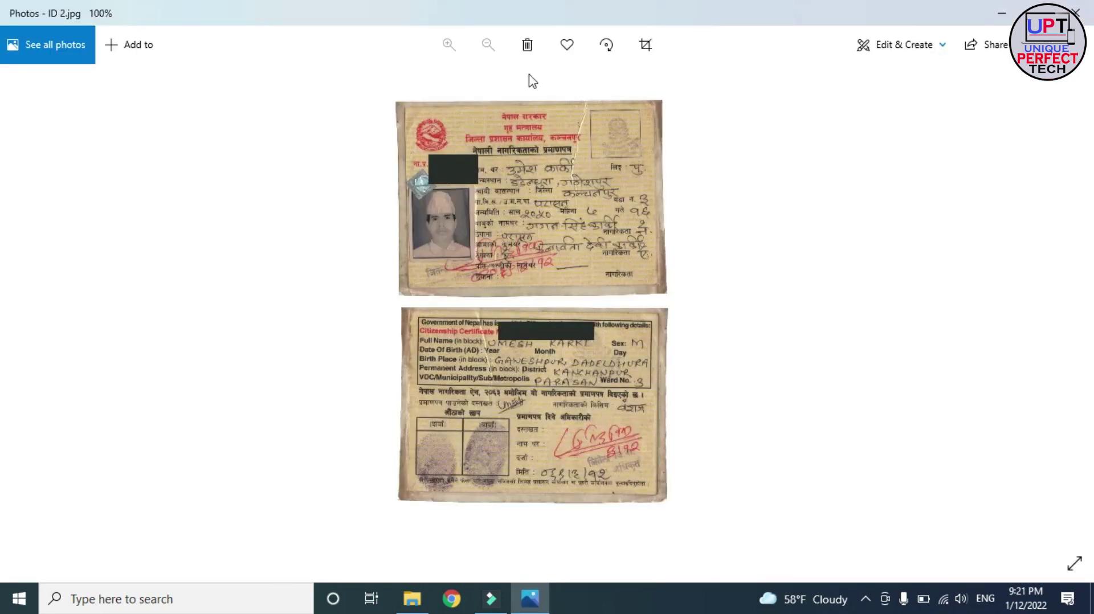
{"action": "double_click", "coordinate": [604, 213]}
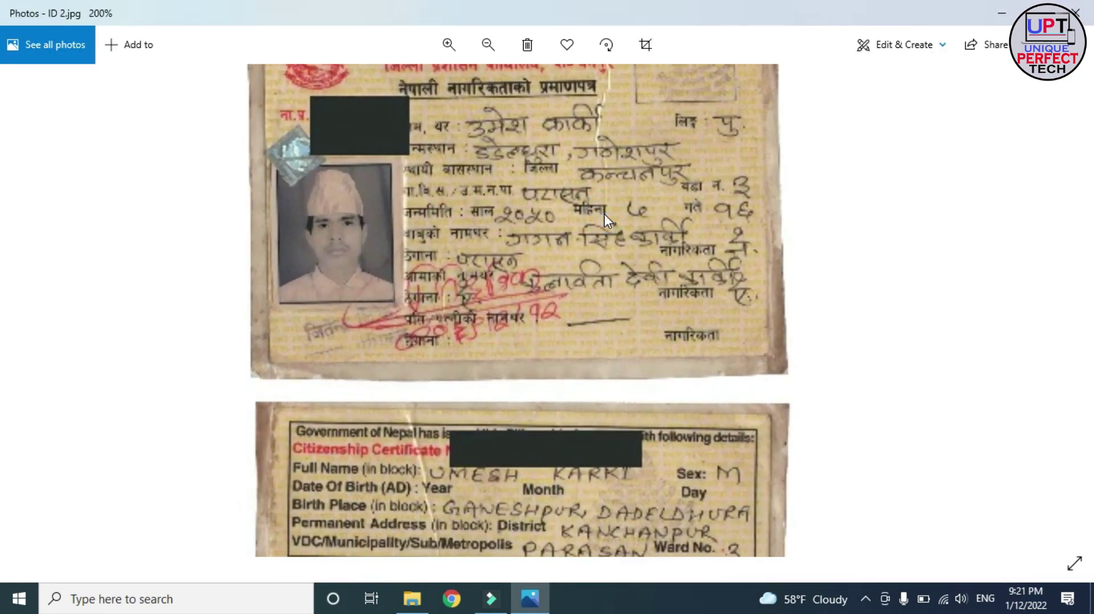
{"action": "double_click", "coordinate": [604, 214]}
{"action": "left_click", "coordinate": [1076, 13]}
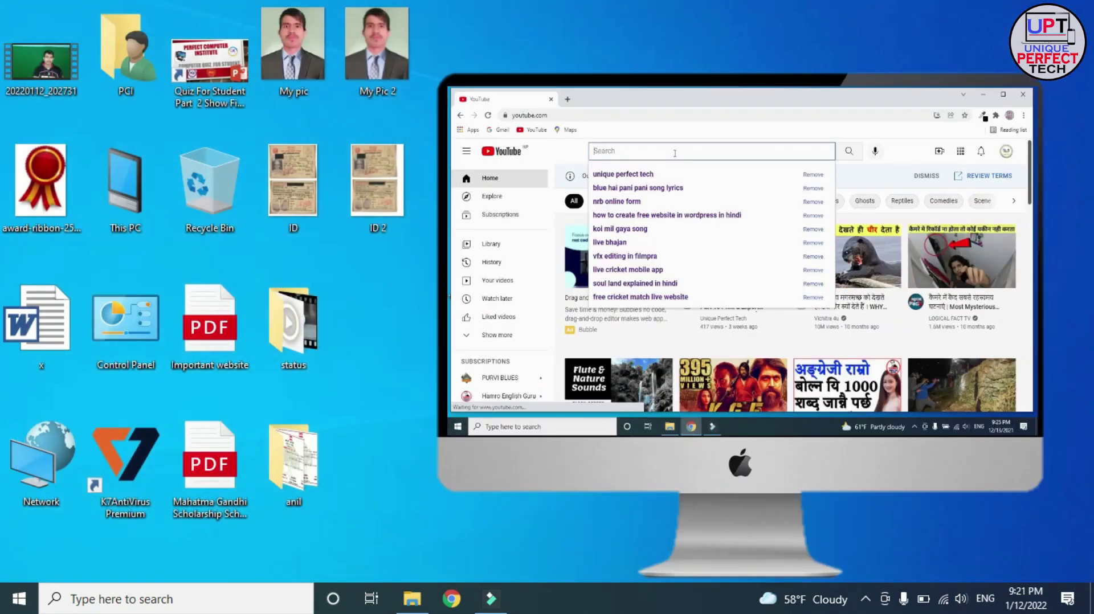